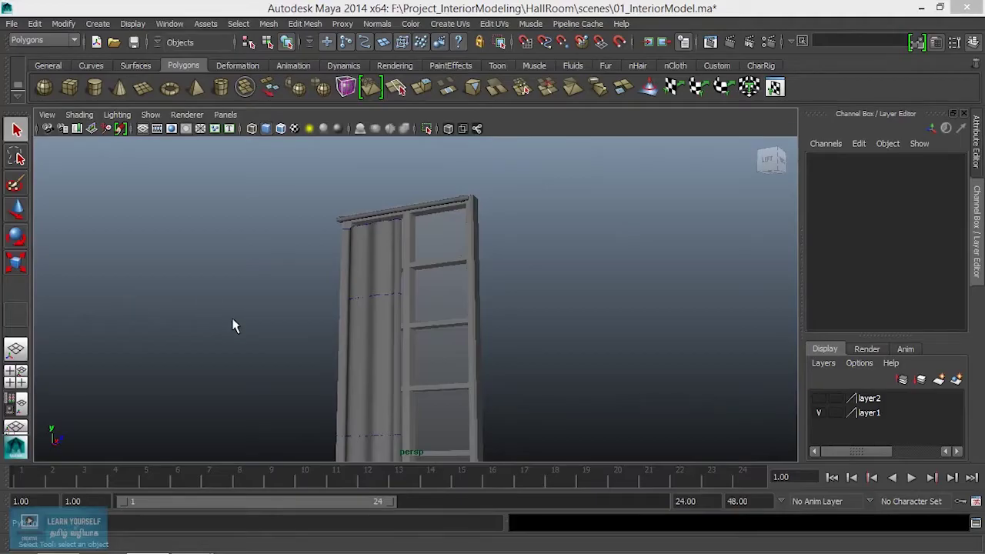
Select loftedSurface1 and switch it to Control Vertex display.
mouse_move(234, 325)
left_mouse_down("alt")
mouse_move(306, 341)
mouse_move(398, 341)
left_mouse_up("alt")
left_click(433, 372)
middle_click_drag(433, 372, 296, 200, "alt")
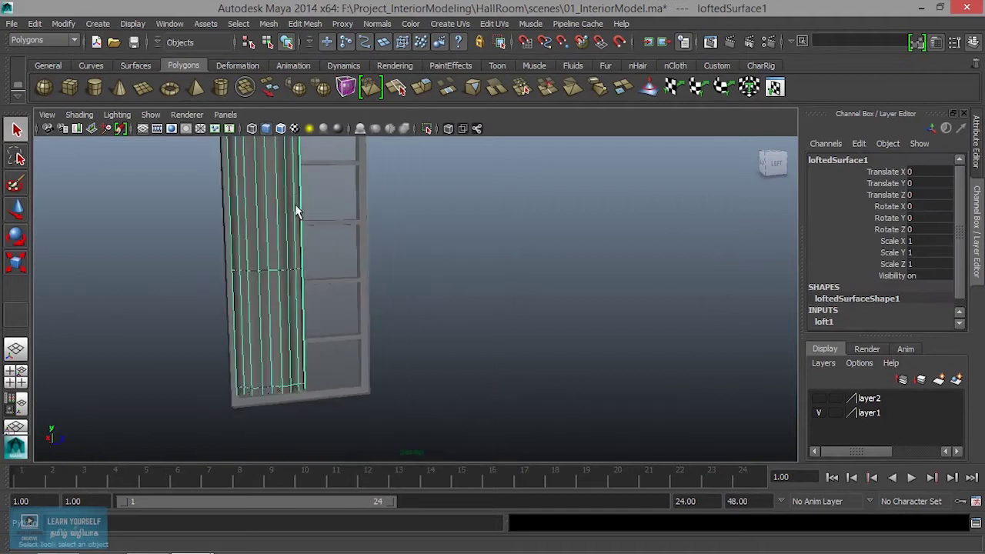
mouse_move(279, 306)
left_mouse_down("alt")
mouse_move(297, 286)
mouse_move(303, 374)
mouse_move(362, 359)
mouse_move(279, 360)
mouse_move(346, 363)
mouse_move(346, 310)
mouse_move(323, 310)
left_mouse_up("alt")
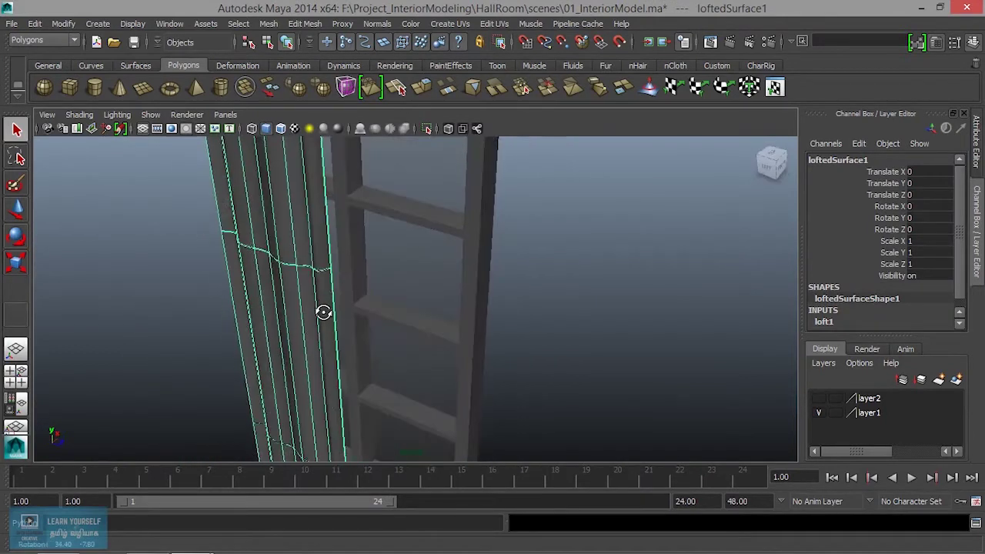
middle_click_drag(323, 310, 391, 370, "alt")
mouse_move(391, 370)
right_mouse_down("alt")
mouse_move(388, 347)
mouse_move(418, 334)
right_mouse_up("alt")
mouse_move(367, 251)
right_mouse_down()
mouse_move(366, 300)
mouse_move(293, 249)
right_mouse_up()
mouse_move(375, 338)
left_mouse_down("alt")
mouse_move(259, 341)
mouse_move(521, 328)
mouse_move(433, 346)
mouse_move(502, 383)
mouse_move(516, 378)
mouse_move(458, 398)
mouse_move(385, 346)
mouse_move(473, 357)
left_mouse_up("alt")
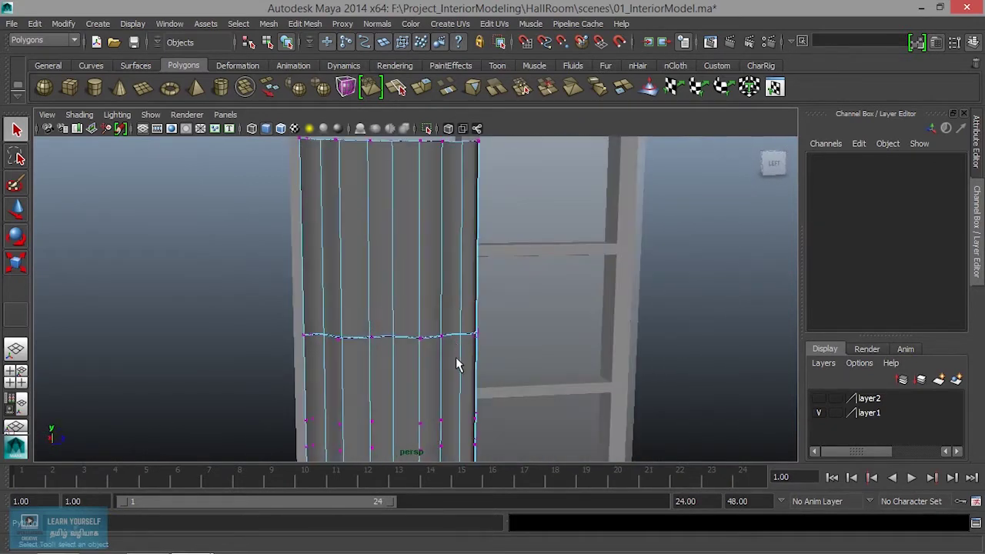
Zoom out to frame the whole curtain and marquee-select all its control vertices.
scroll(455, 357, "down", 3)
scroll(460, 292, "up", 2)
scroll(462, 341, "down", 4)
middle_click_drag(462, 341, 438, 259, "alt")
middle_click_drag(363, 292, 370, 374, "alt")
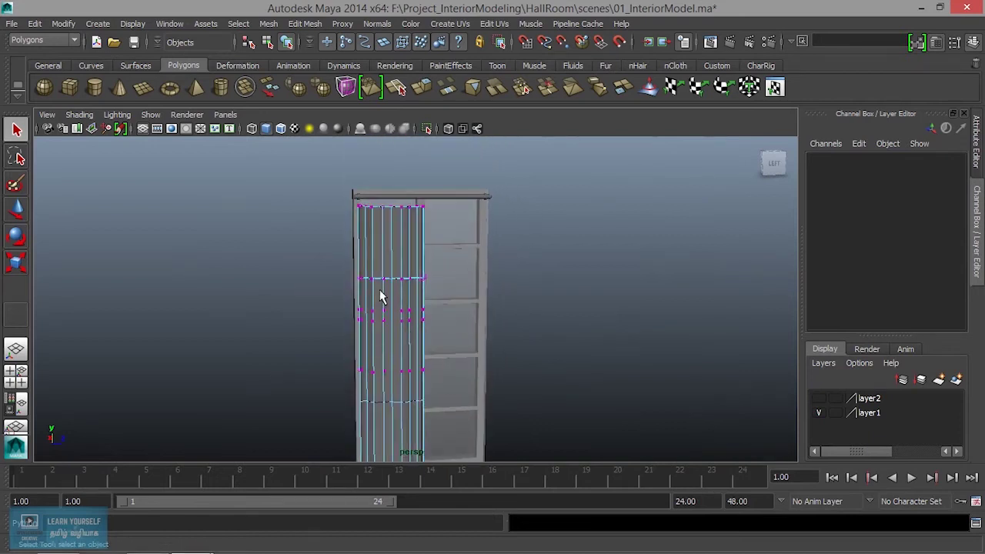
scroll(379, 295, "down", 2)
left_click_drag(472, 453, 467, 454)
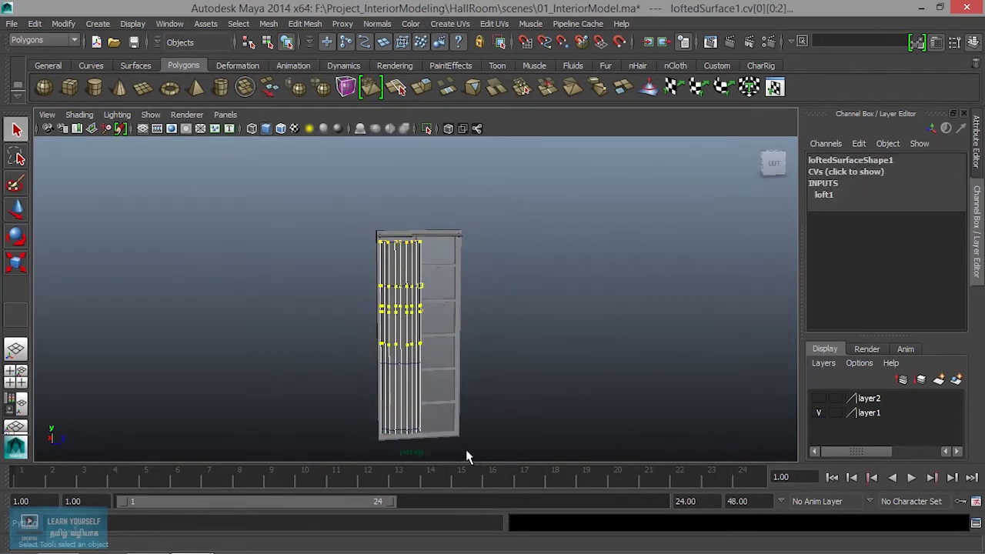
Scale the selected curtain CVs narrower in X and shift them sideways.
key("r")
left_click_drag(466, 292, 428, 300)
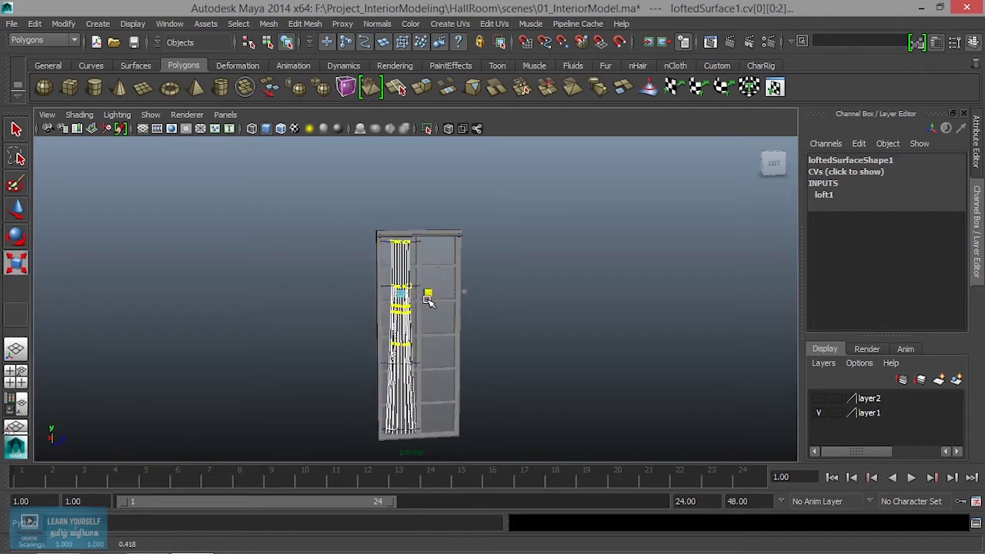
key("w")
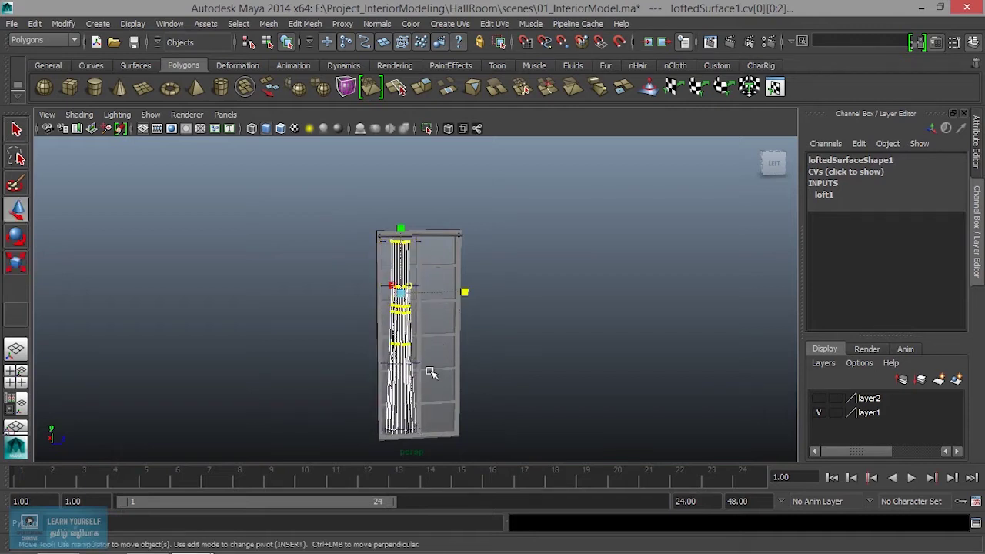
left_click_drag(450, 293, 437, 293)
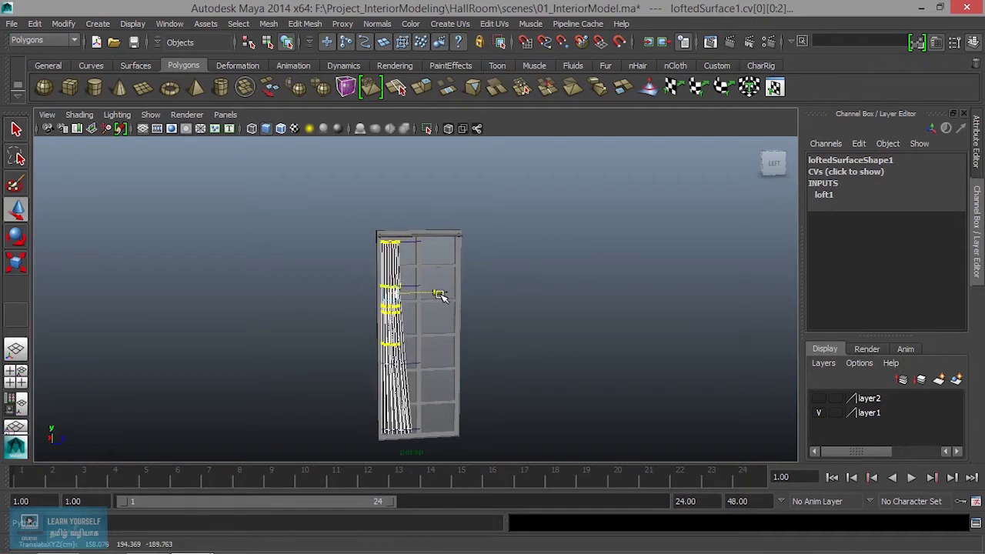
Select one horizontal CV row and scale it inward.
middle_click_drag(441, 388, 435, 315, "alt")
key("F8")
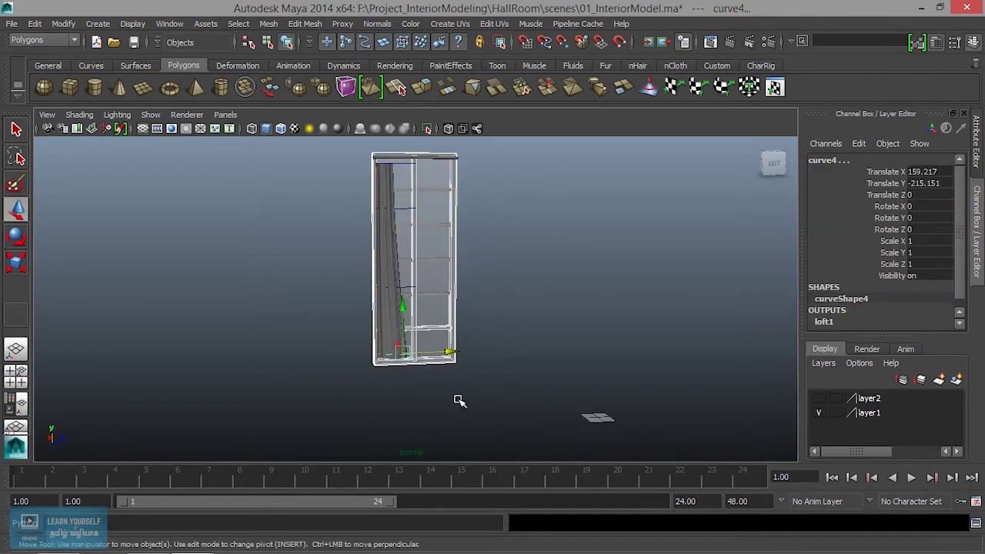
scroll(393, 391, "up", 3)
key("ctrl+z")
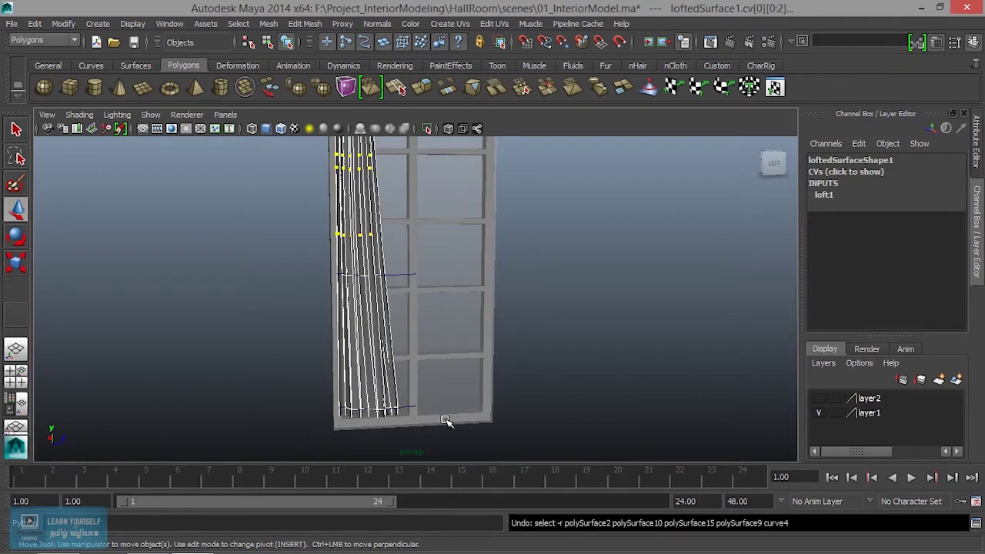
scroll(443, 418, "down", 3)
scroll(393, 373, "down", 2)
mouse_move(441, 420)
left_mouse_down()
mouse_move(454, 394)
mouse_move(433, 385)
left_mouse_up()
middle_click_drag(426, 333, 430, 404, "alt")
key("r")
left_click_drag(450, 443, 436, 445)
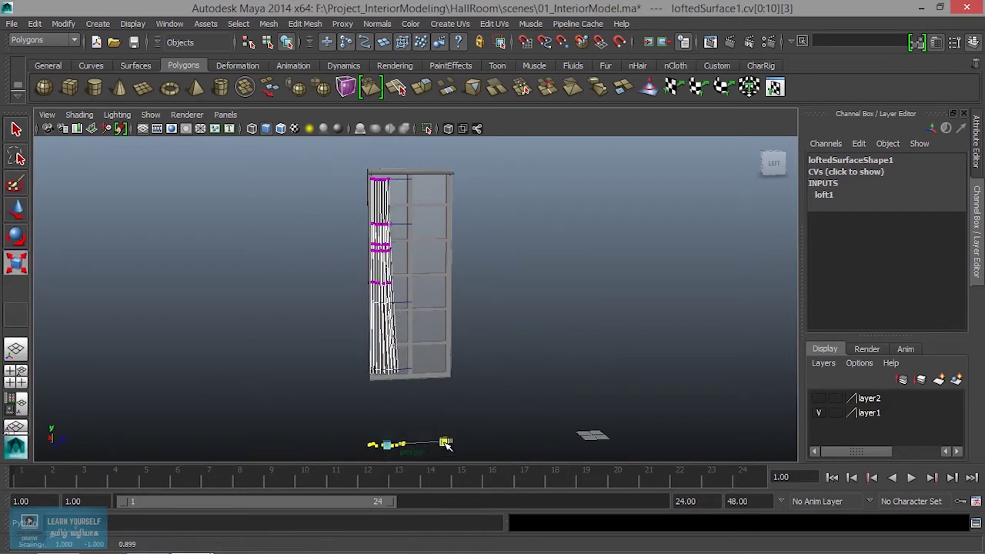
Select the top CV row and drag it down-left, bending the curtain outward.
scroll(413, 368, "up", 3)
mouse_move(346, 387)
left_mouse_down("alt")
mouse_move(451, 337)
mouse_move(390, 305)
left_mouse_up("alt")
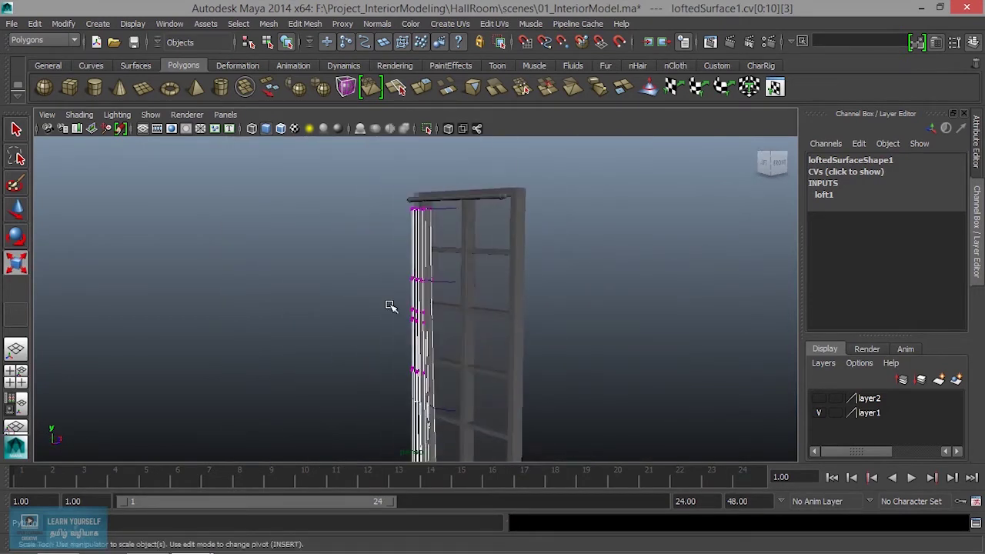
right_click_drag(390, 305, 451, 330, "alt")
middle_click_drag(451, 330, 469, 425, "alt")
right_click_drag(469, 424, 475, 347, "alt")
left_click_drag(475, 347, 484, 220, "alt")
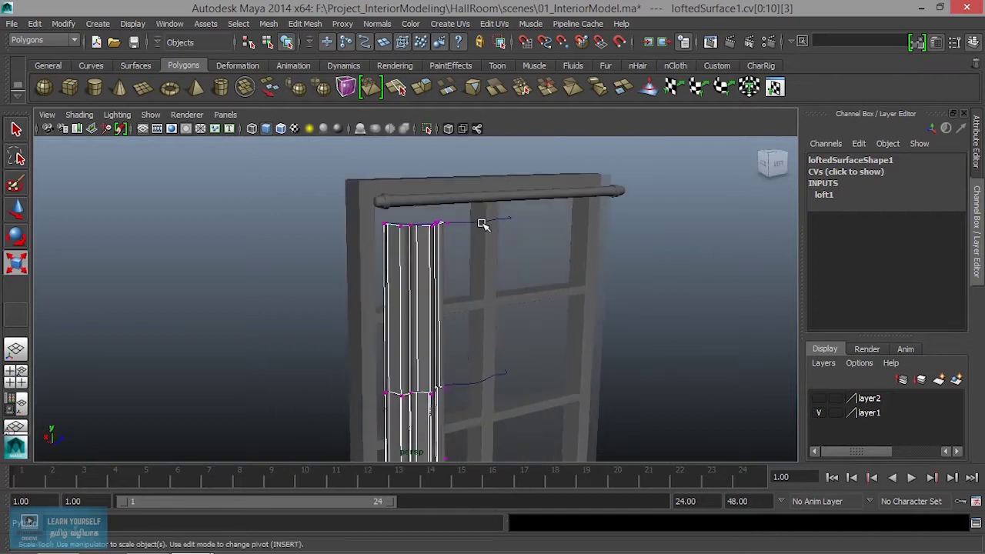
scroll(381, 227, "up", 2)
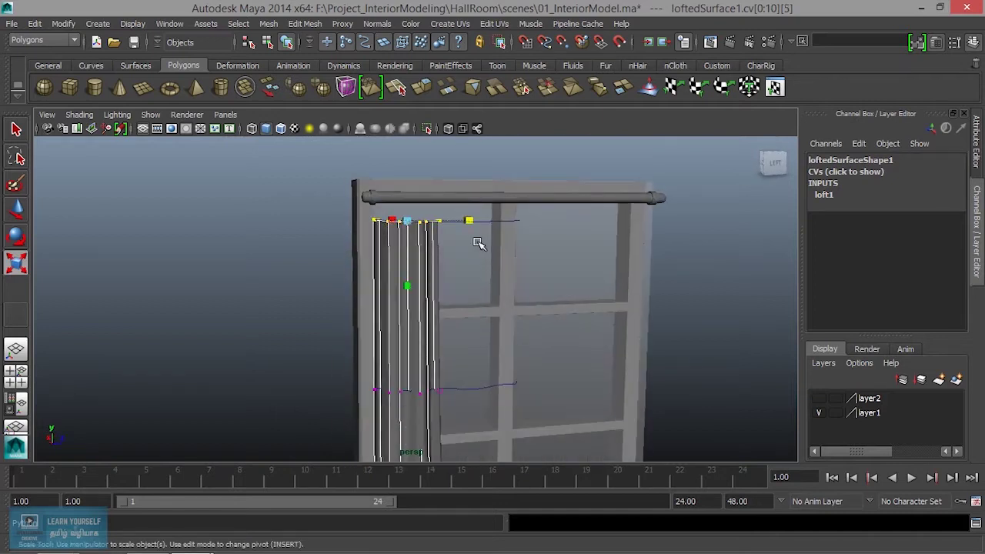
key("w")
middle_click_drag(464, 218, 450, 137, "alt")
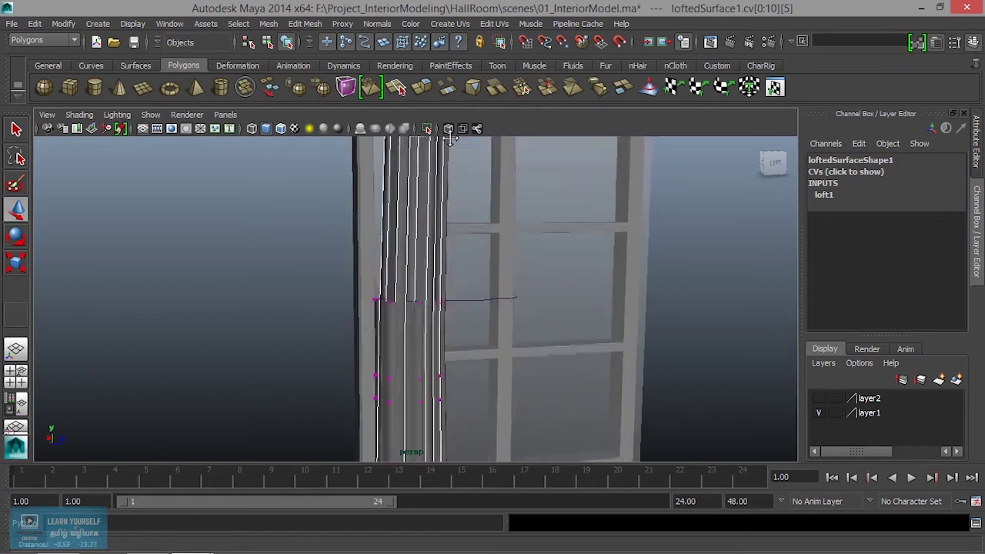
left_click_drag(315, 182, 458, 281)
left_click_drag(437, 235, 443, 234)
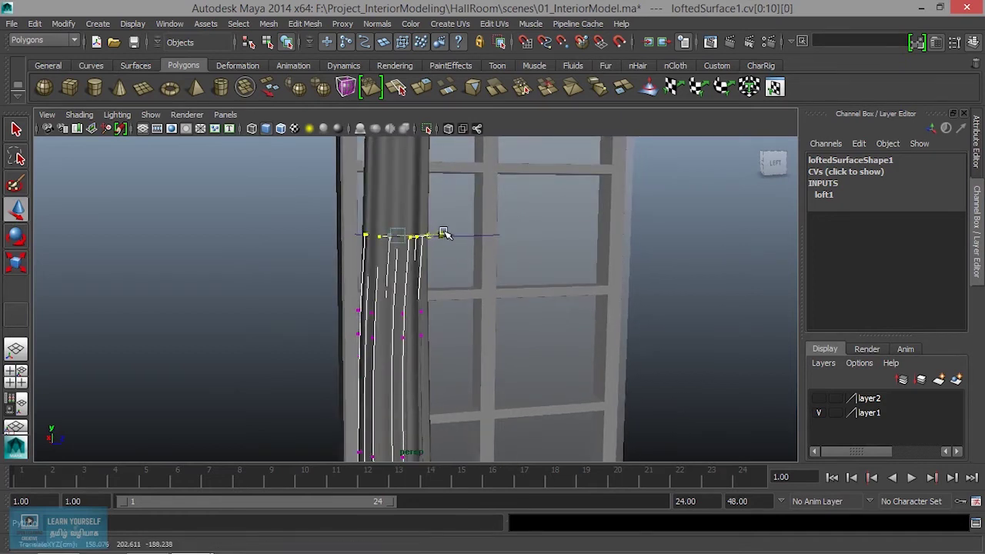
left_click_drag(424, 293, 495, 323, "alt")
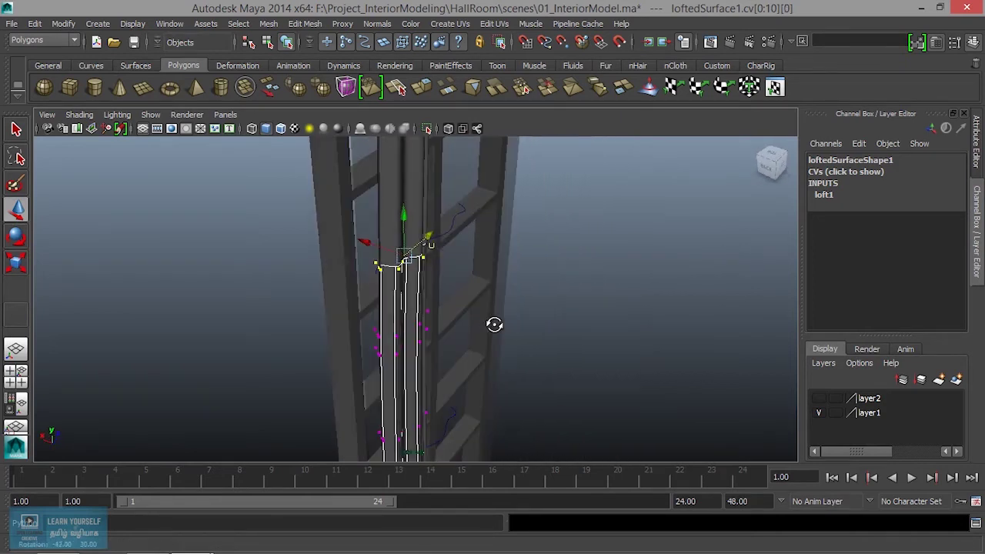
left_click_drag(425, 241, 215, 379)
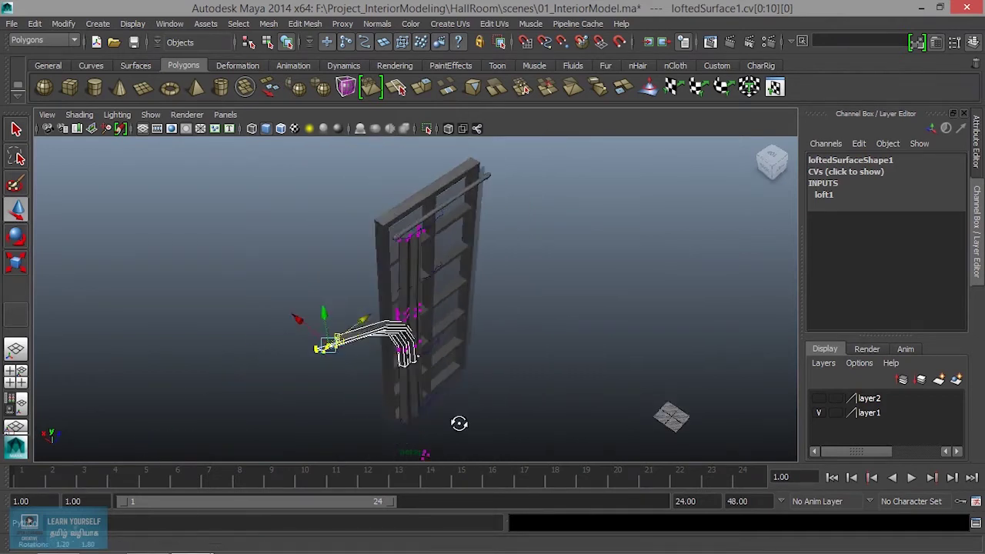
left_click_drag(352, 404, 385, 285, "alt")
Select the curtain surface and tumble around to inspect its pulled-out section.
left_click(410, 317)
left_click(410, 317)
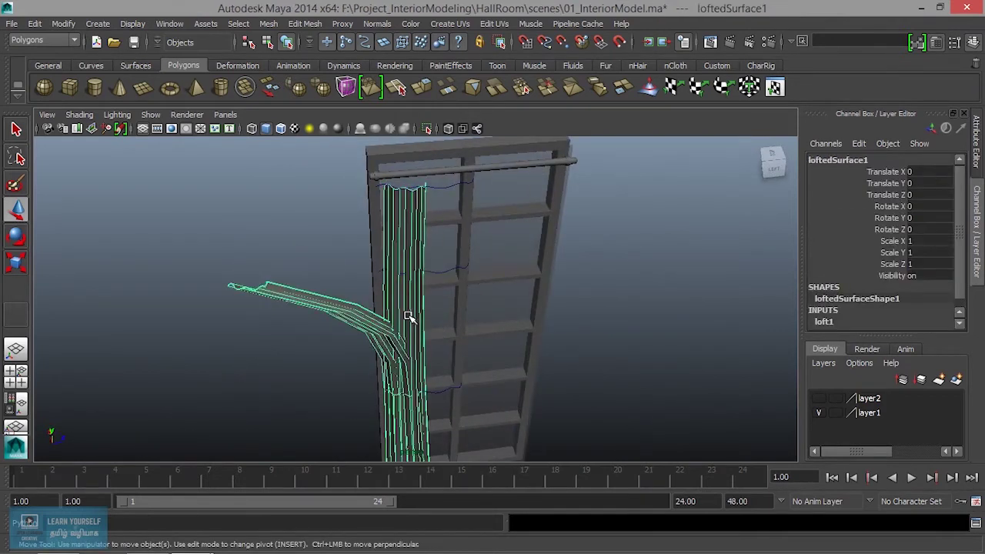
right_click_drag(409, 317, 419, 346, "alt")
right_click_drag(428, 379, 385, 347, "alt")
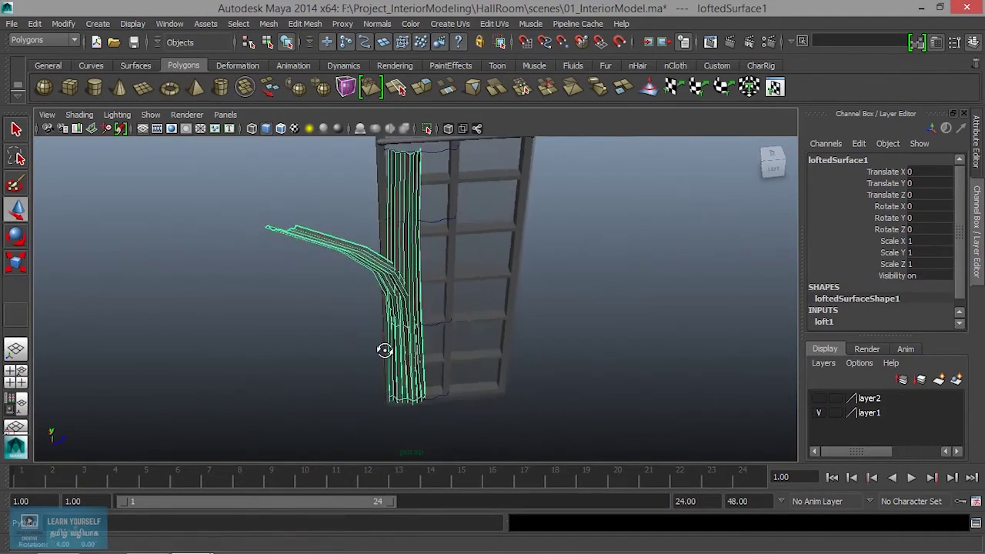
left_click_drag(385, 347, 383, 244, "alt")
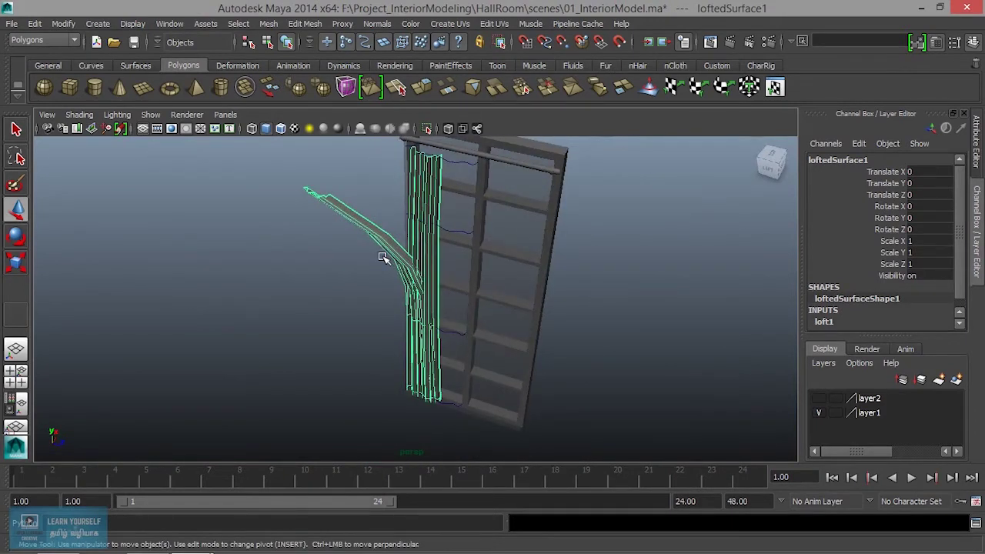
right_click_drag(383, 257, 479, 286, "alt")
mouse_move(480, 285)
left_mouse_down("alt")
mouse_move(403, 282)
mouse_move(468, 285)
left_mouse_up("alt")
right_click_drag(469, 285, 469, 349, "alt")
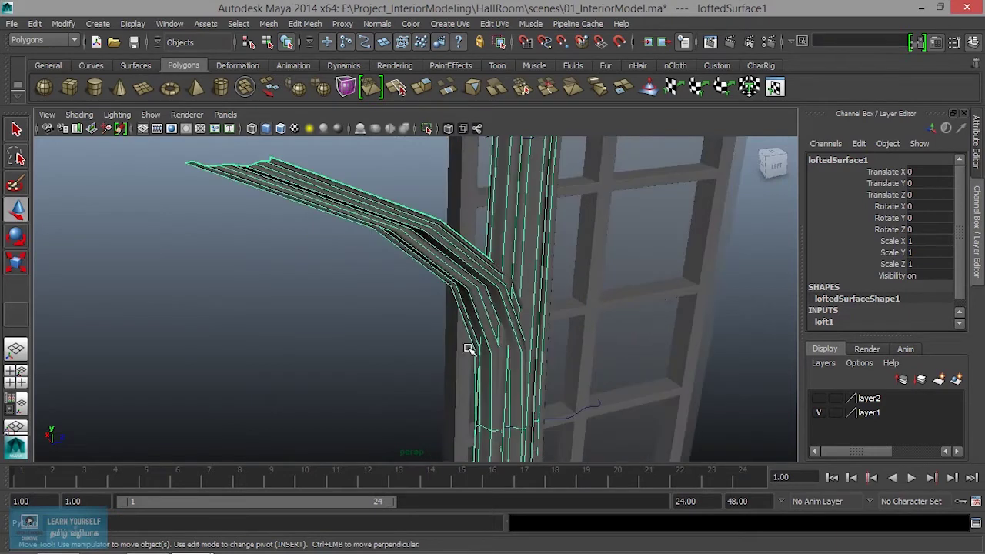
left_click_drag(469, 349, 378, 298, "alt")
right_click_drag(378, 297, 428, 352, "alt")
left_click_drag(429, 352, 324, 275, "alt")
right_click_drag(323, 275, 424, 354, "alt")
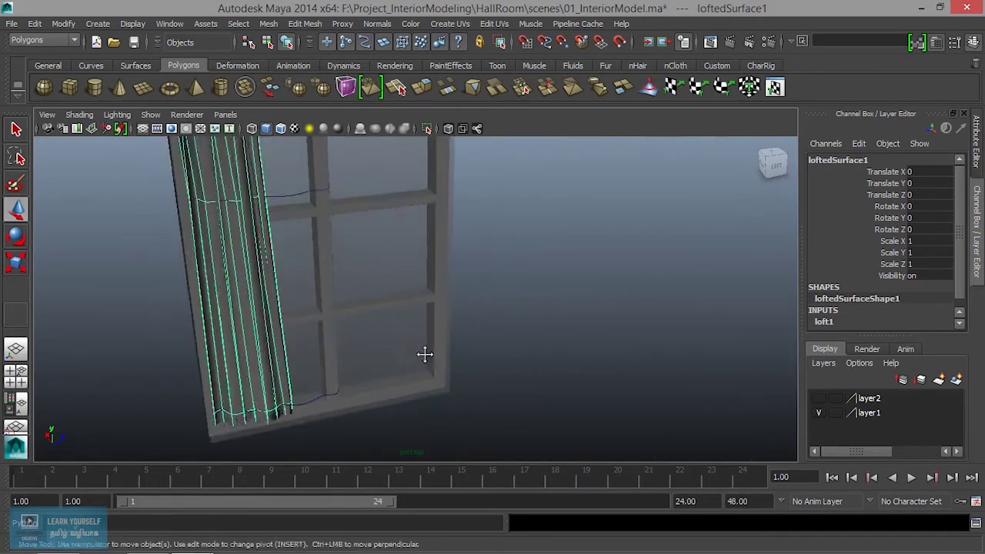
mouse_move(425, 354)
left_mouse_down("alt")
mouse_move(582, 236)
mouse_move(359, 280)
left_mouse_up("alt")
right_click_drag(359, 279, 400, 406, "alt")
mouse_move(401, 407)
left_mouse_down("alt")
mouse_move(370, 293)
mouse_move(433, 370)
mouse_move(391, 358)
mouse_move(462, 358)
mouse_move(387, 246)
left_mouse_up("alt")
Undo the CV moves with repeated Ctrl+Z until the curtain hangs straight.
key("ctrl+z")
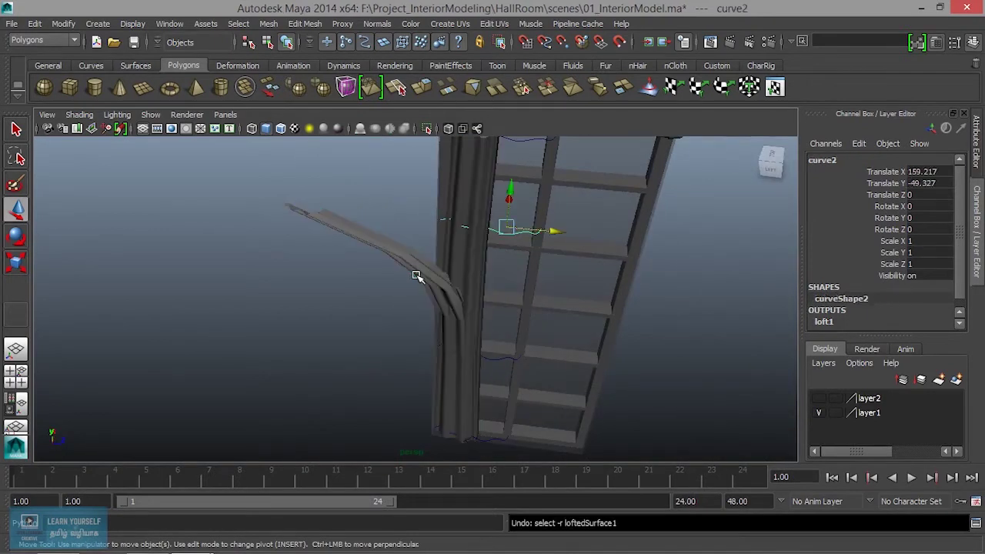
key("ctrl+z")
key("ctrl+z")
key("ctrl+z")
key("ctrl+z")
key("ctrl+z")
key("ctrl+z")
key("ctrl+z")
key("ctrl+z")
key("ctrl+z")
key("ctrl+z")
key("ctrl+z")
key("ctrl+z")
key("ctrl+z")
key("ctrl+z")
key("ctrl+z")
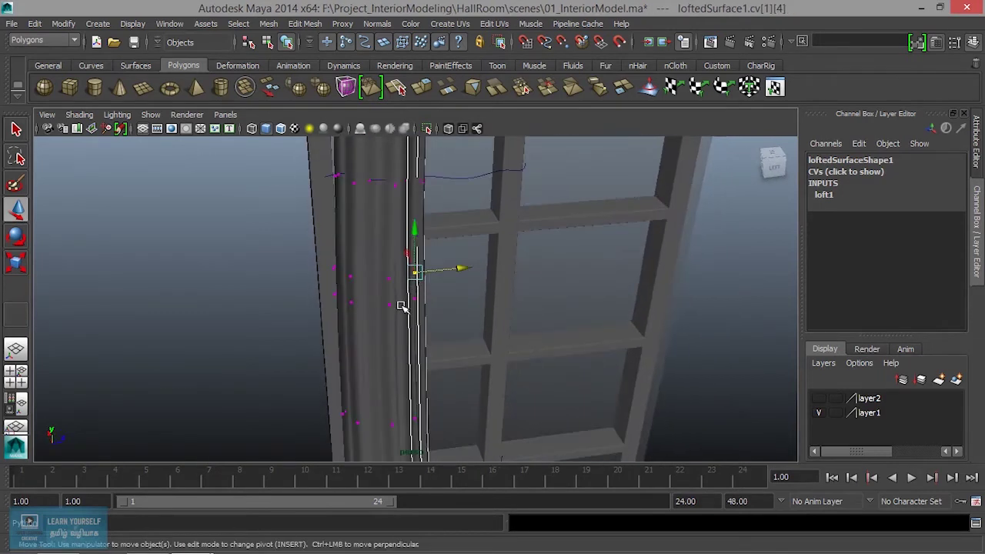
key("ctrl+z")
key("ctrl+z")
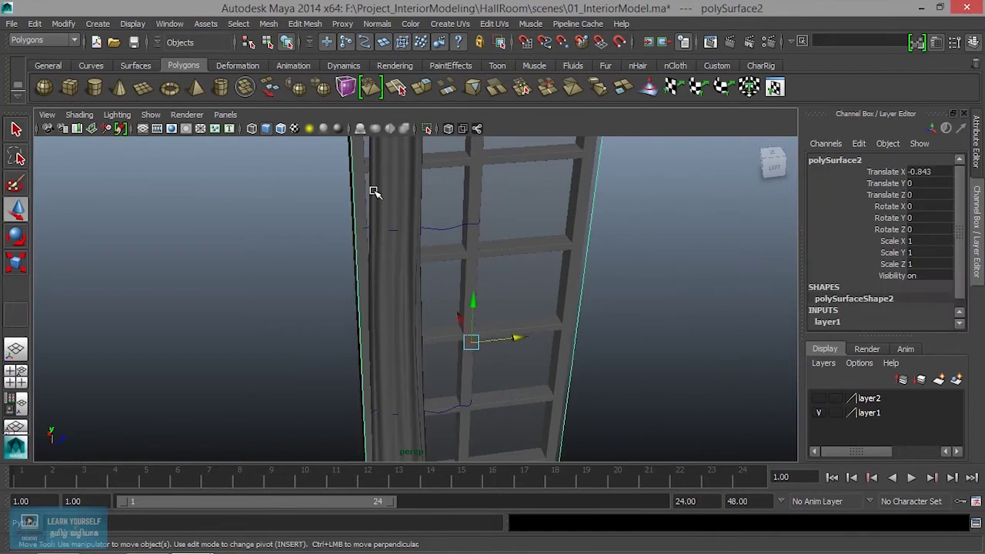
key("ctrl+z")
key("ctrl+z")
right_click_drag(400, 213, 330, 212)
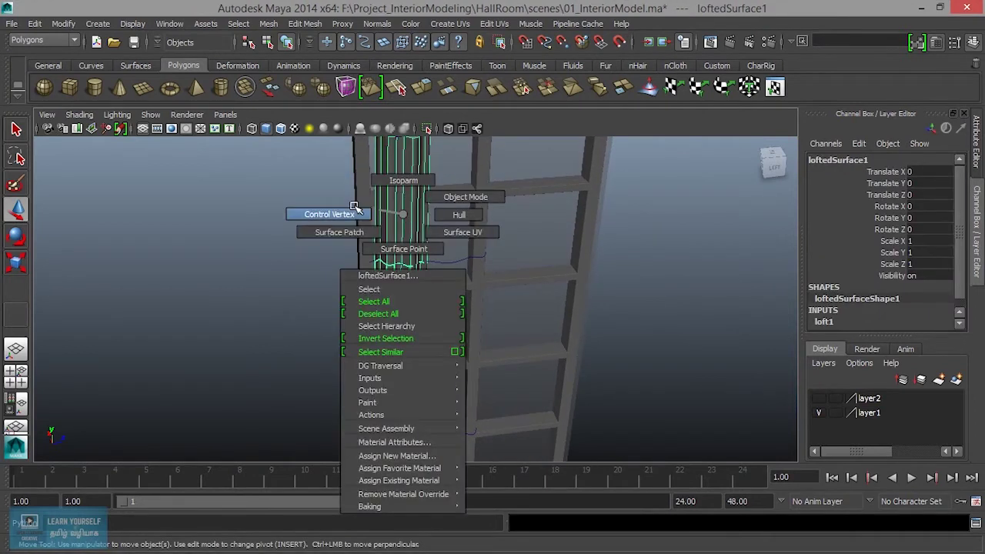
Reselect the curtain surface and switch it to Control Vertex mode.
middle_click_drag(348, 254, 398, 250, "alt")
mouse_move(344, 197)
left_mouse_down()
mouse_move(450, 239)
mouse_move(435, 209)
left_mouse_up()
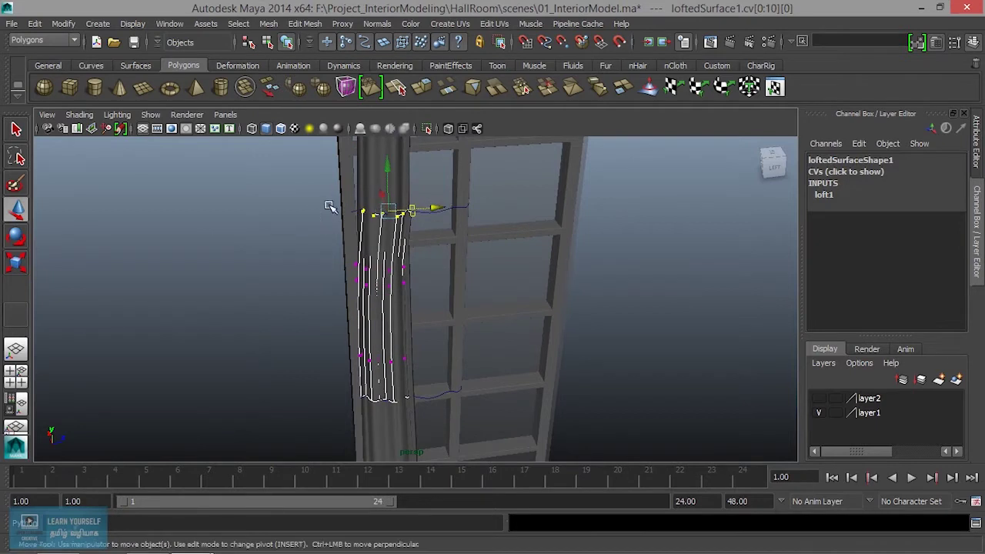
left_click(368, 171)
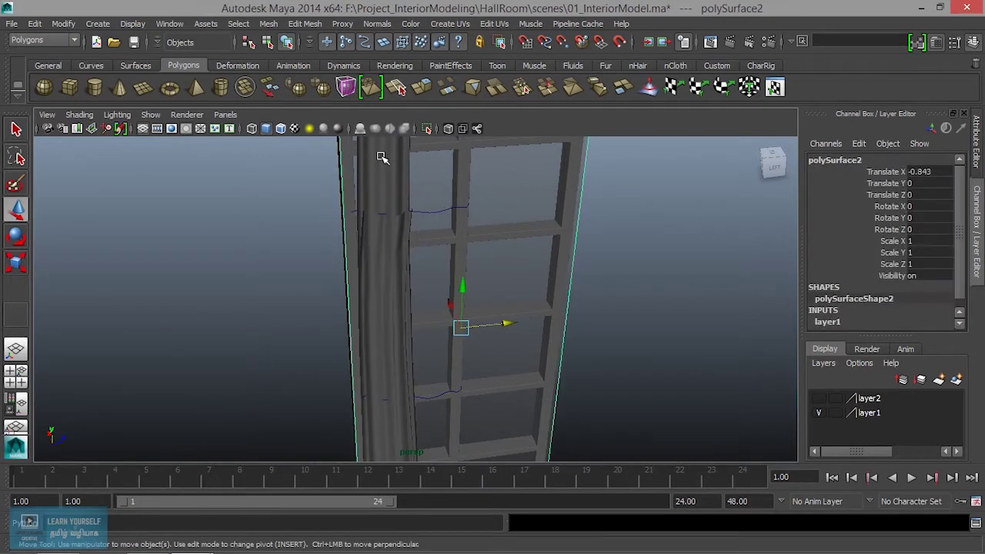
left_click(381, 158)
right_click(381, 182)
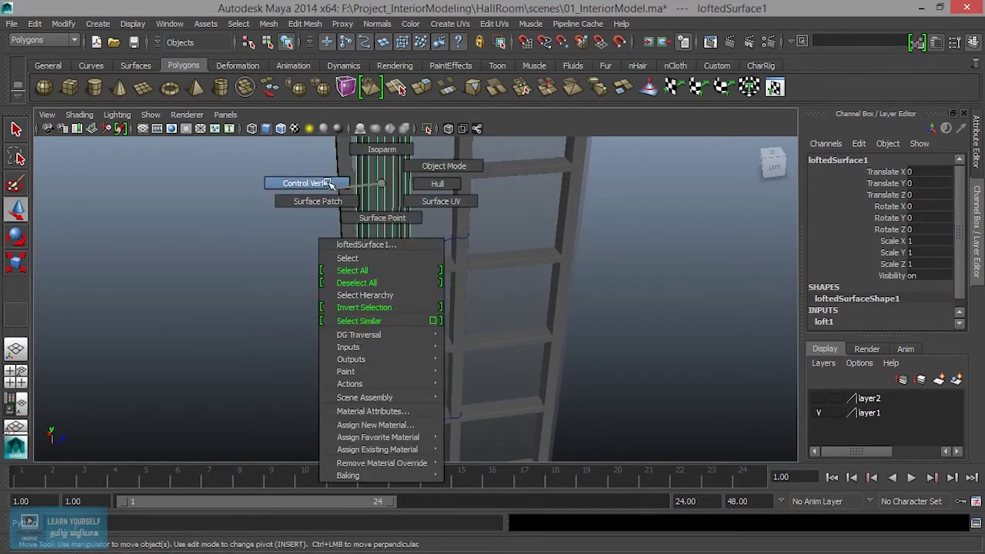
left_click(330, 184)
mouse_move(436, 271)
left_mouse_down()
mouse_move(454, 261)
mouse_move(499, 285)
left_mouse_up()
key("ctrl+z")
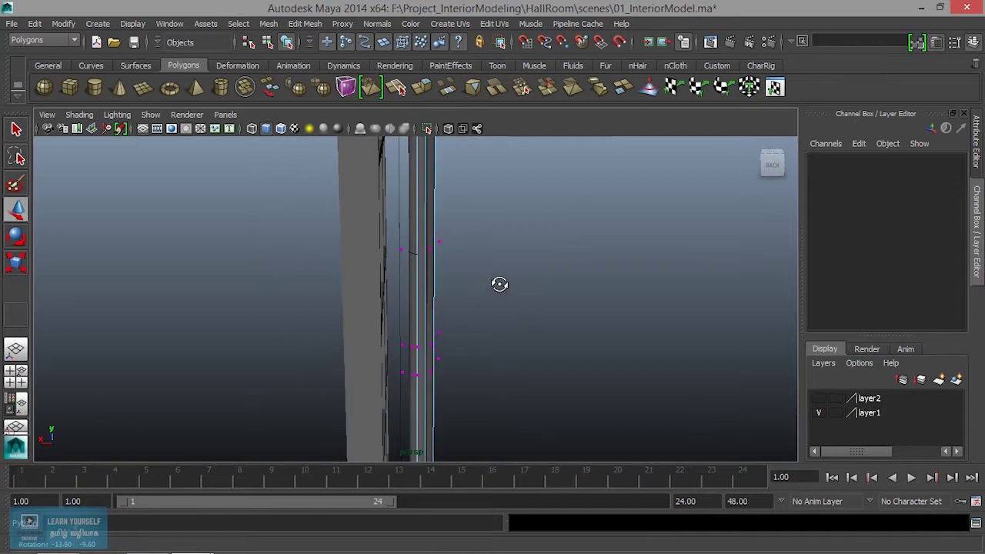
Select the curtain's top CV row and pull it out to the left.
left_click_drag(424, 281, 425, 280)
left_click_drag(466, 312, 378, 304, "alt")
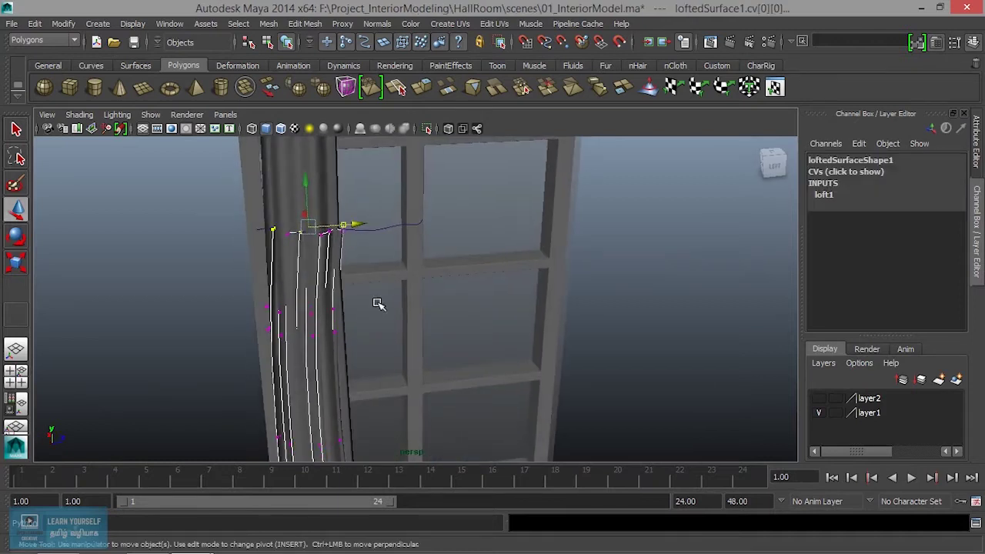
left_click_drag(356, 224, 322, 243)
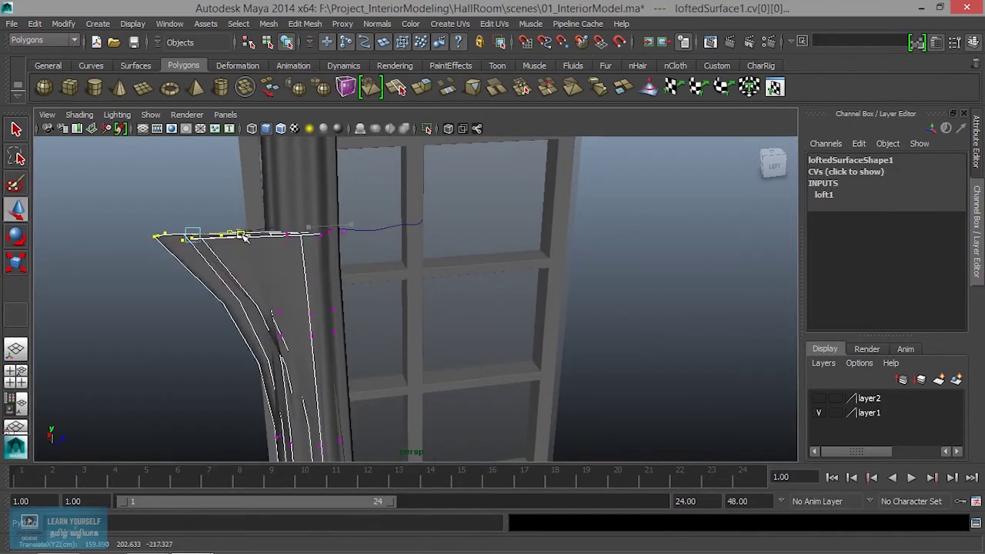
key("ctrl+z")
mouse_move(336, 231)
left_mouse_down()
mouse_move(281, 236)
mouse_move(313, 220)
left_mouse_up()
Put the curtain back in Control Vertex mode and frame its middle section.
left_click(321, 206)
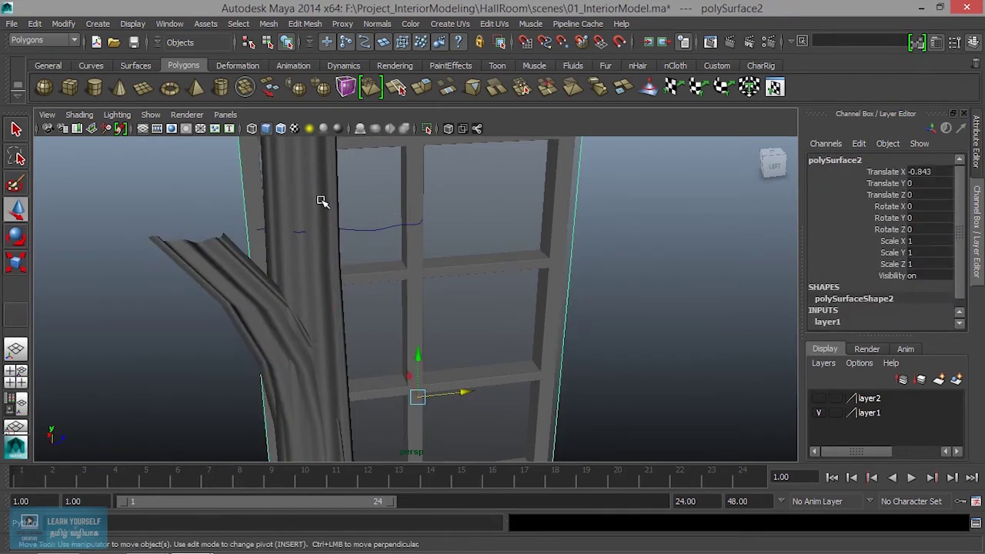
left_click(320, 201)
right_click(312, 196)
left_click(254, 194)
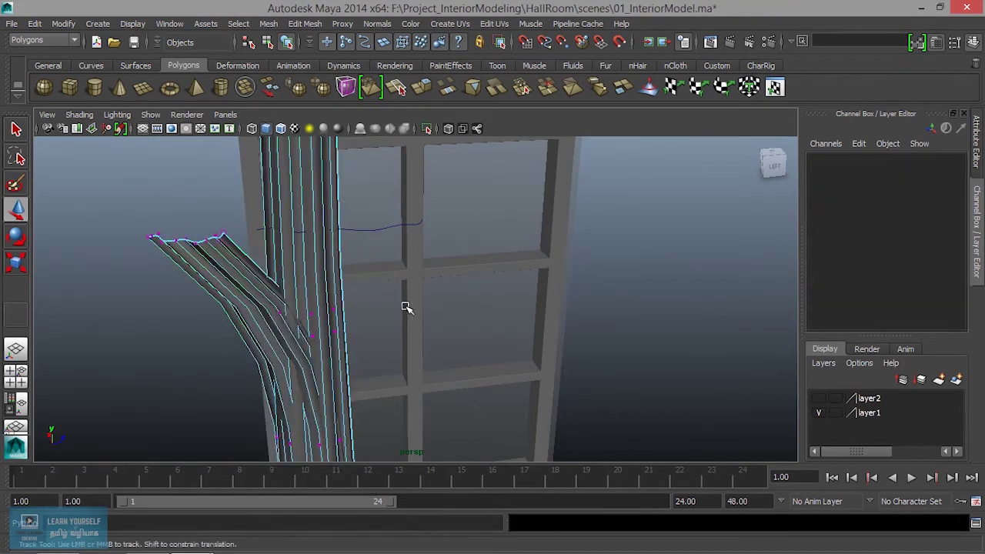
middle_click_drag(407, 303, 395, 232, "alt")
left_click_drag(346, 284, 315, 266, "alt")
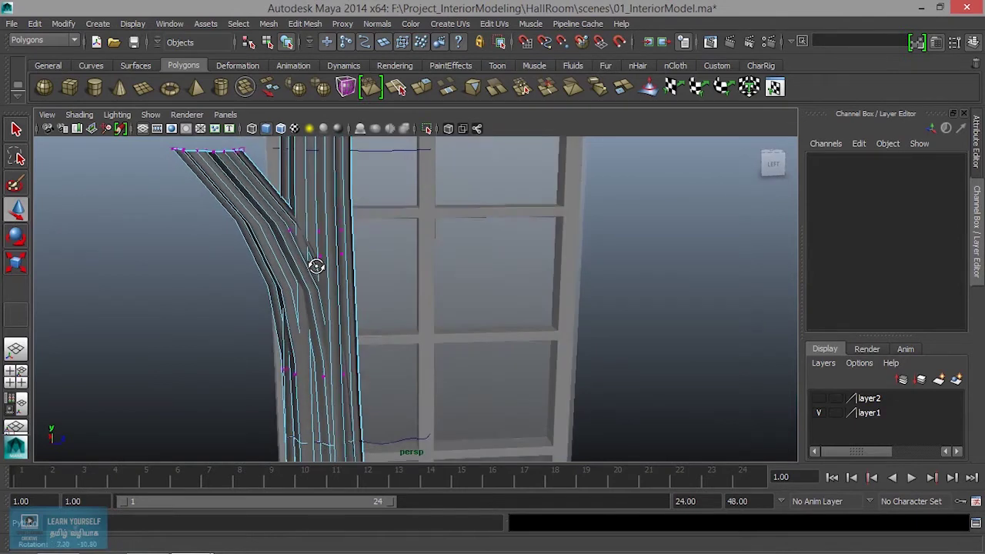
mouse_move(228, 198)
left_mouse_down()
mouse_move(322, 226)
mouse_move(382, 228)
left_mouse_up()
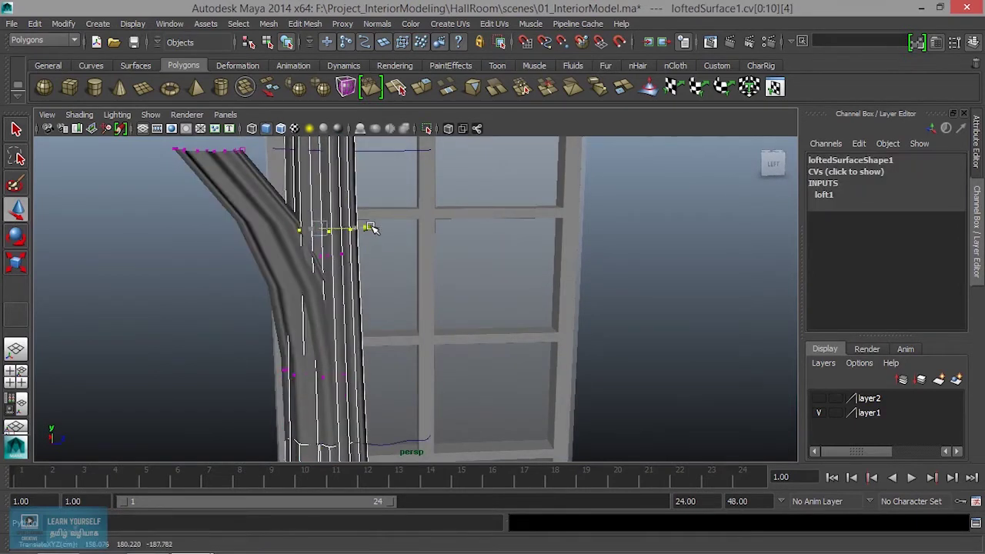
middle_click_drag(408, 310, 385, 240, "alt")
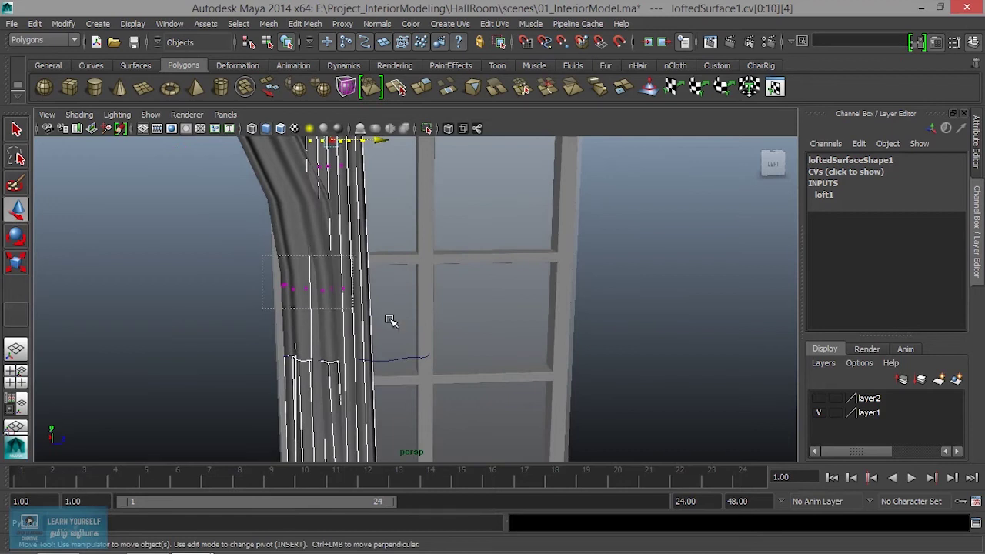
Select a middle CV row and move it left and down so the curtain bows outward.
left_click_drag(346, 306, 415, 311)
left_click_drag(356, 286, 176, 290)
mouse_move(328, 331)
left_mouse_down("alt")
mouse_move(346, 301)
mouse_move(347, 254)
mouse_move(387, 341)
left_mouse_up("alt")
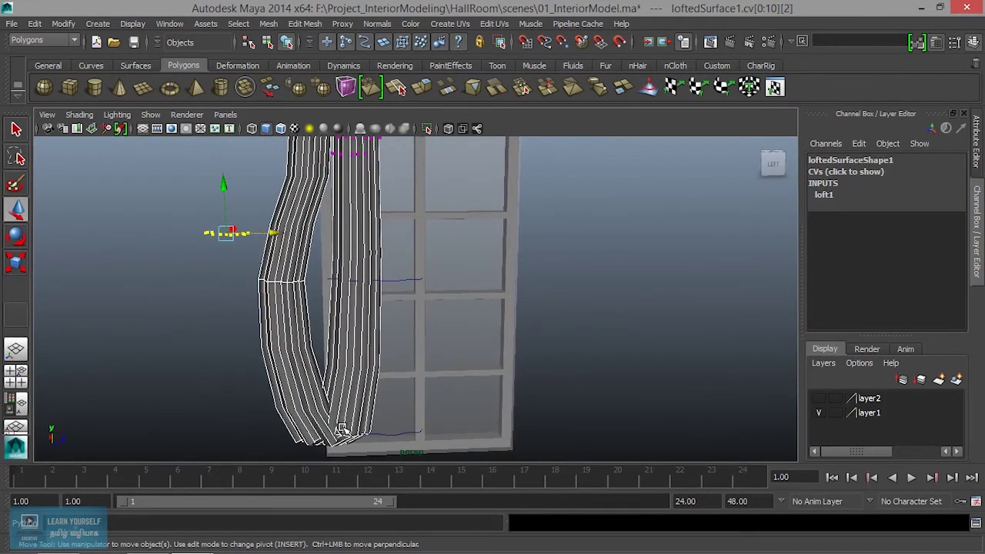
right_click_drag(344, 310, 340, 332, "alt")
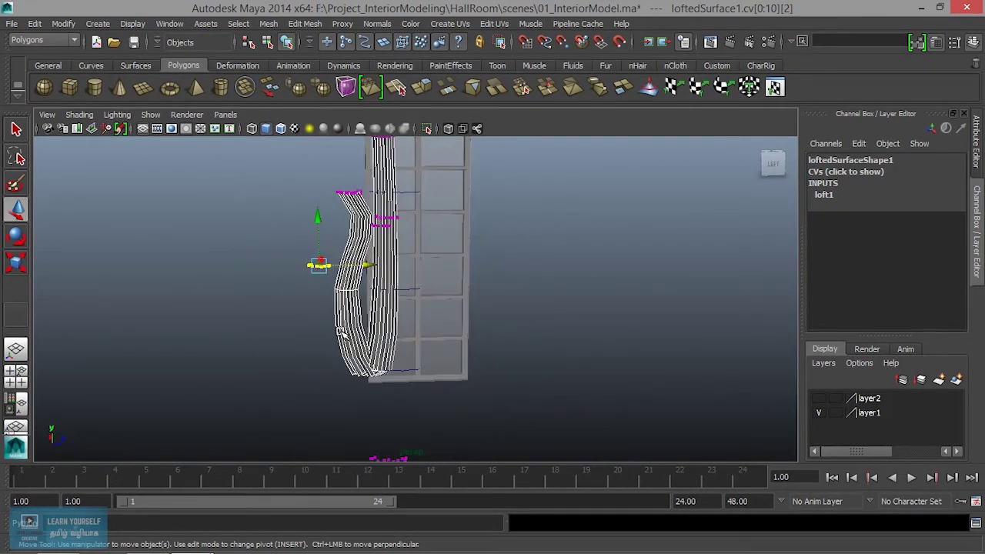
scroll(342, 331, "up", 3)
left_click_drag(225, 185, 227, 193)
Leave component mode with F8 and select the whole curtain surface as an object.
key("F8")
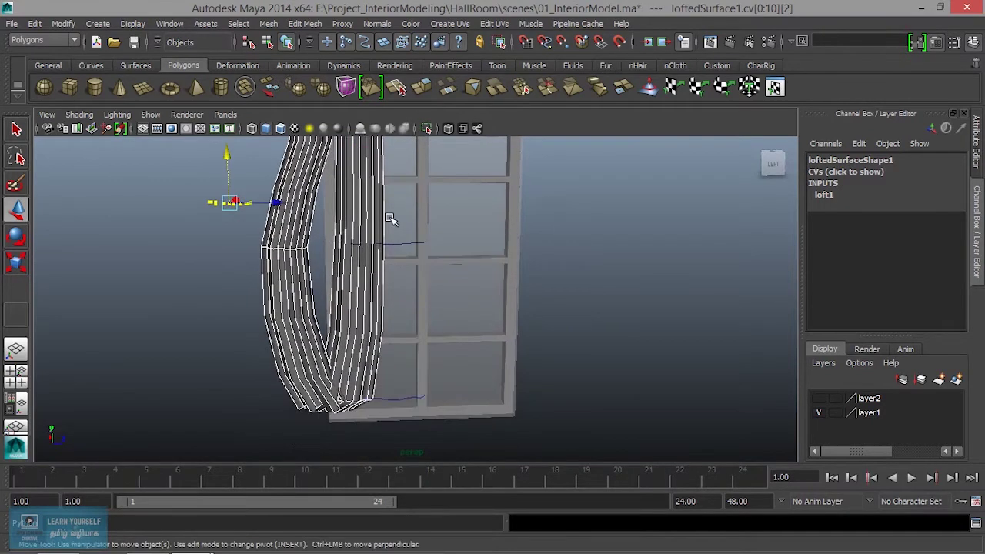
left_click(369, 220)
left_click(382, 267)
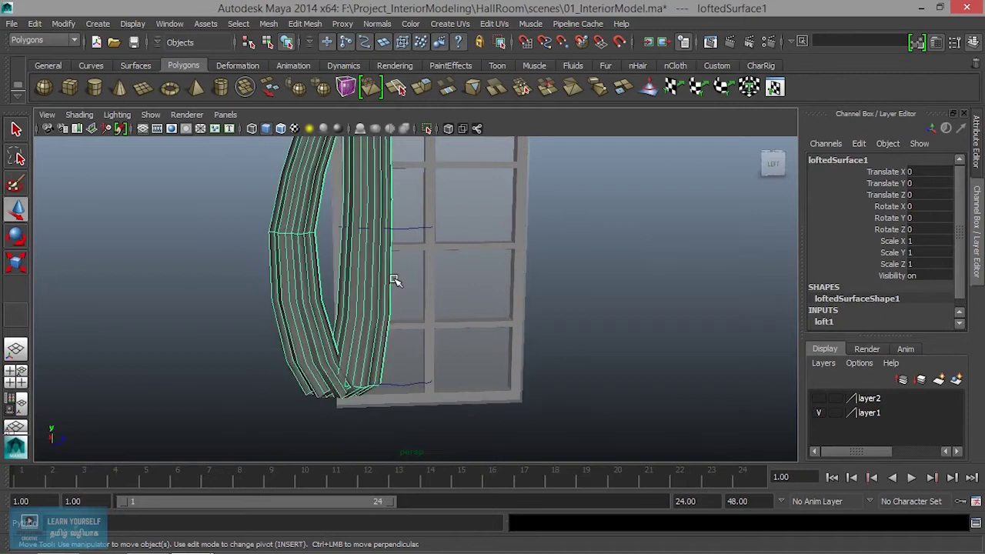
scroll(478, 326, "down", 3)
left_click_drag(477, 327, 493, 331, "alt")
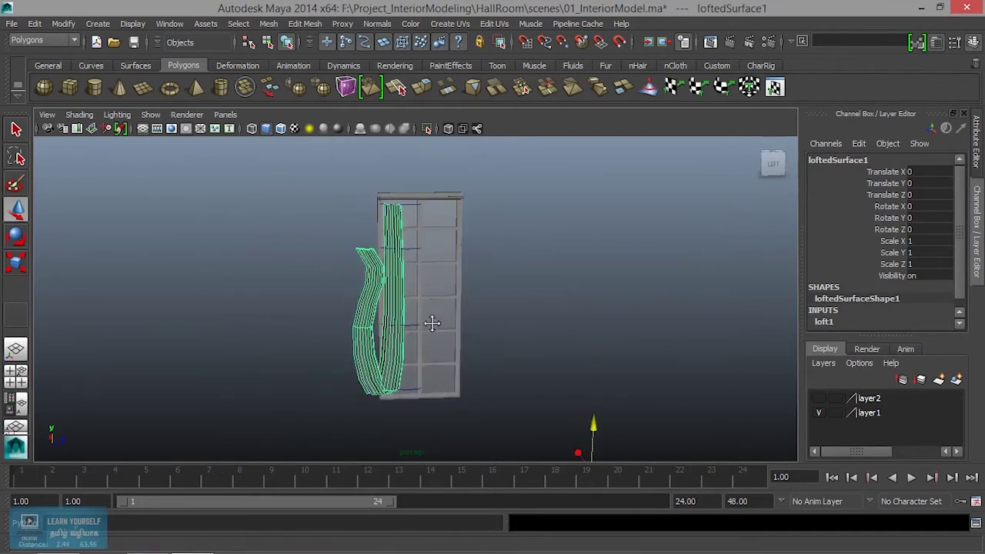
right_click_drag(492, 330, 384, 285, "alt")
mouse_move(385, 285)
left_mouse_down("alt")
mouse_move(341, 308)
mouse_move(389, 308)
left_mouse_up("alt")
left_click(57, 25)
mouse_move(81, 243)
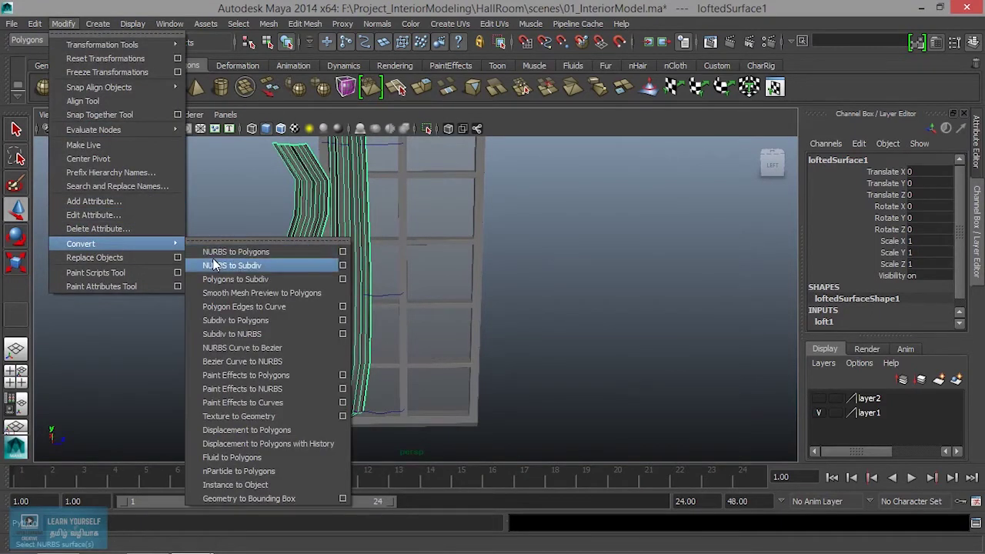
Open the NURBS to Polygons options and reset them to defaults.
left_click(343, 252)
left_click(537, 51)
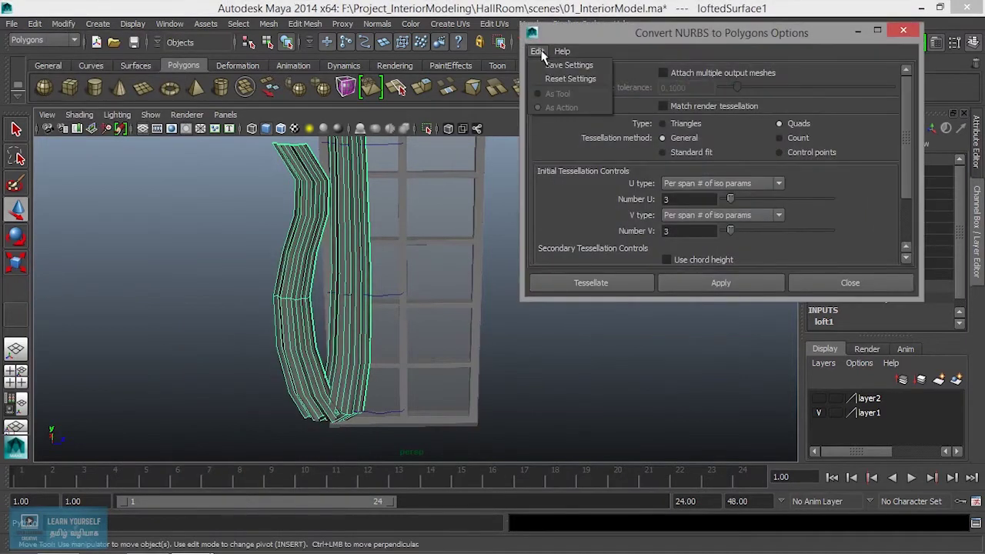
left_click(561, 81)
mouse_move(268, 264)
right_mouse_down("alt")
mouse_move(323, 308)
mouse_move(304, 326)
mouse_move(391, 391)
mouse_move(376, 363)
mouse_move(312, 341)
right_mouse_up("alt")
middle_click_drag(313, 341, 388, 338, "alt")
Tessellate the curtain as Quads, General, with U and V type Per span # of iso params.
left_click(779, 123)
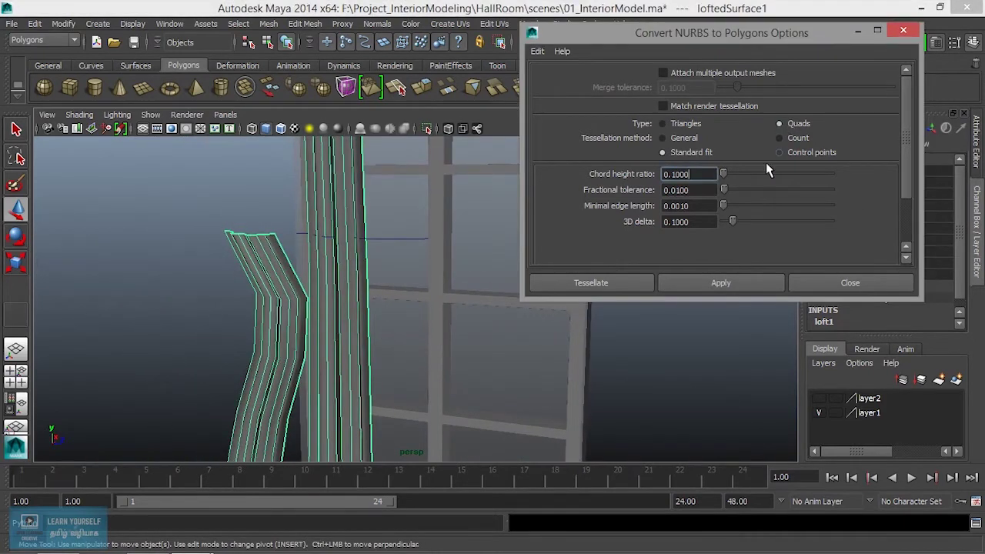
left_click(663, 138)
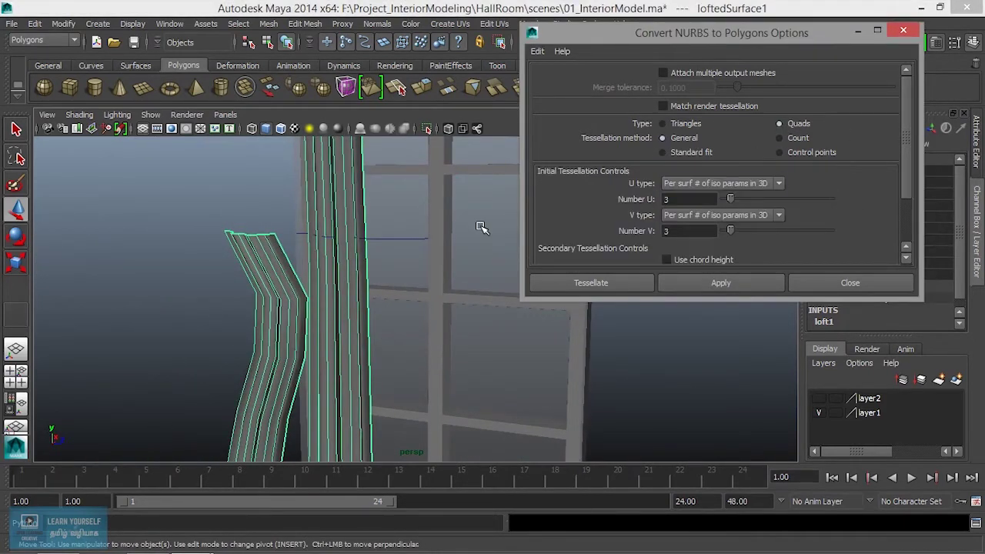
mouse_move(348, 262)
left_mouse_down("alt")
mouse_move(464, 308)
mouse_move(424, 305)
mouse_move(554, 301)
mouse_move(484, 267)
left_mouse_up("alt")
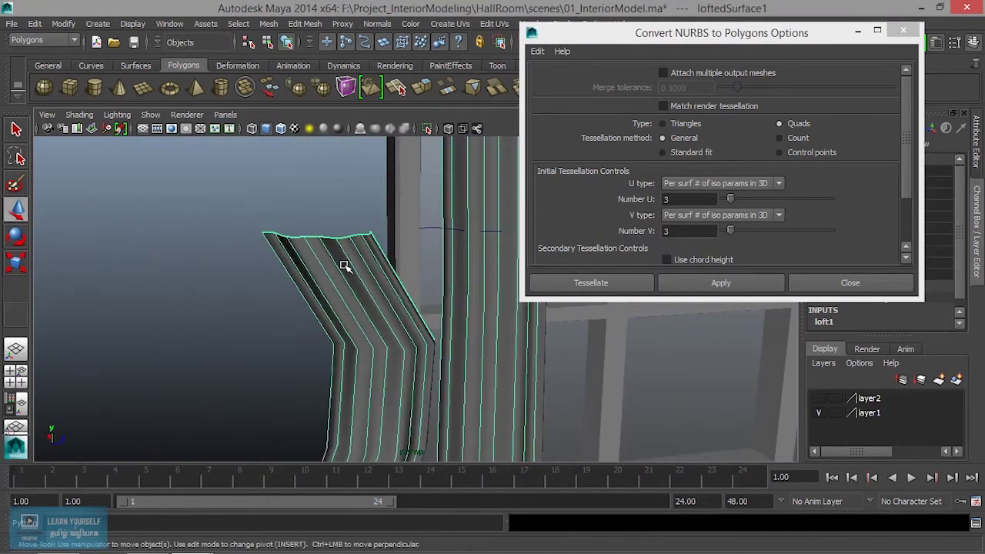
middle_click_drag(420, 336, 261, 259, "alt")
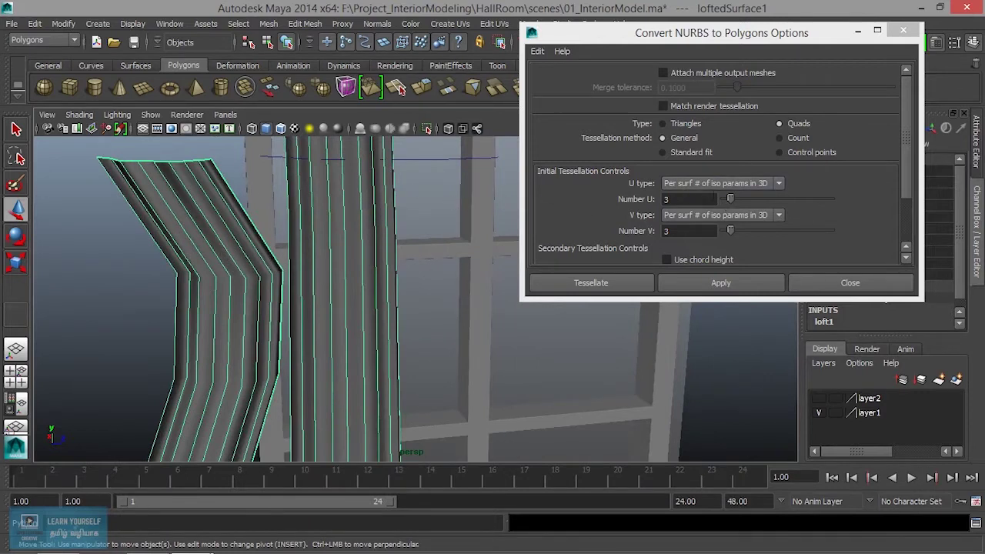
left_click(760, 187)
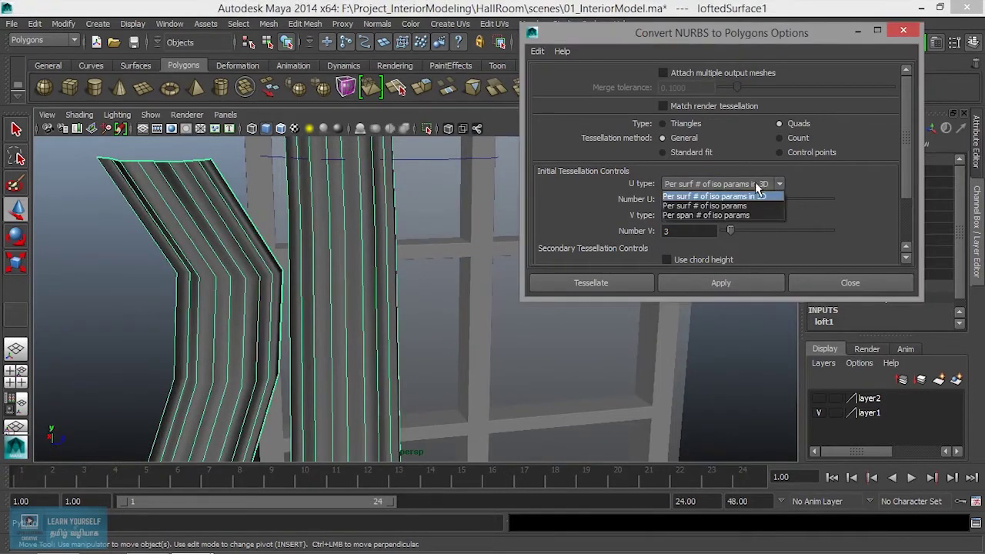
left_click(718, 216)
left_click(708, 219)
left_click(708, 247)
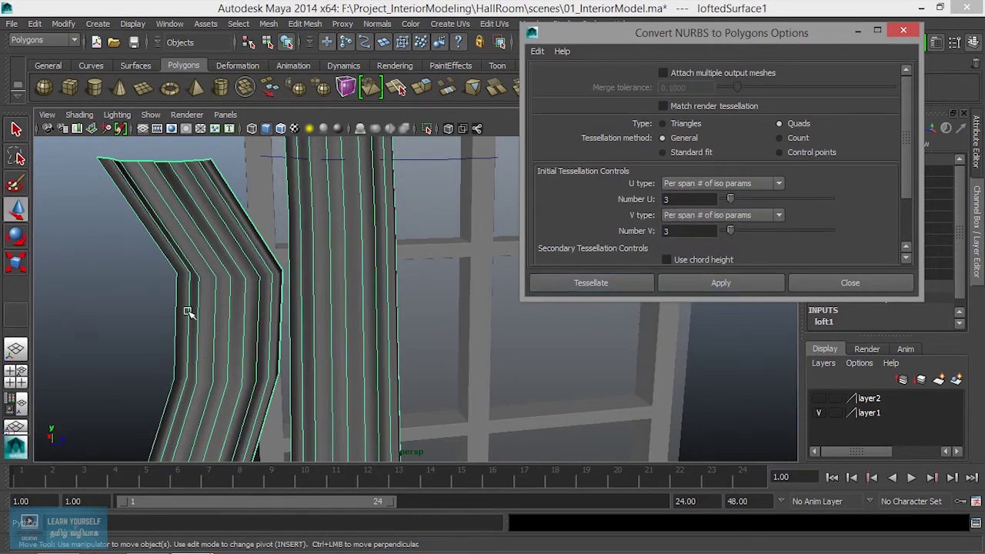
left_click(619, 283)
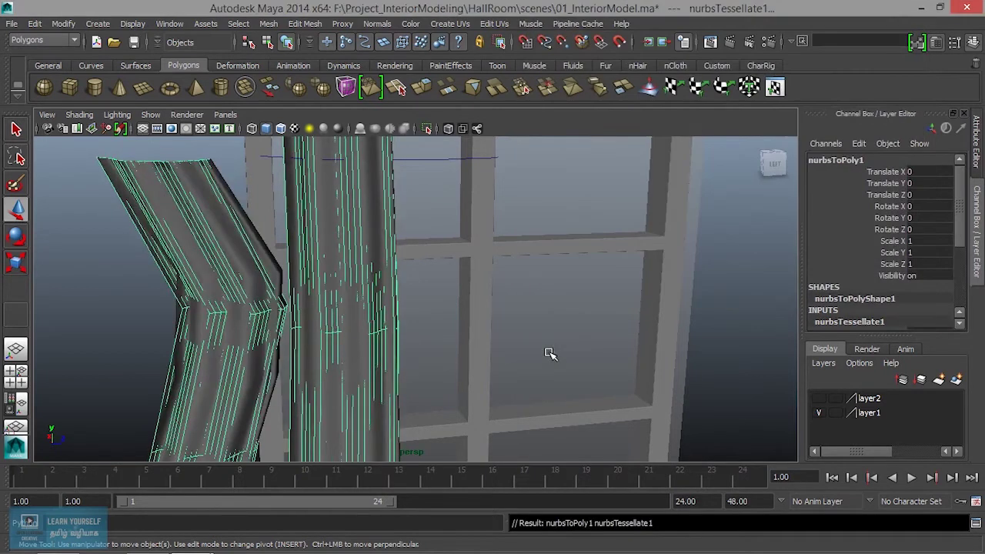
Filter the viewport to show only NURBS surfaces.
mouse_move(325, 302)
left_mouse_down("alt")
mouse_move(366, 387)
mouse_move(352, 403)
left_mouse_up("alt")
mouse_move(351, 403)
right_mouse_down("alt")
mouse_move(449, 341)
mouse_move(411, 303)
right_mouse_up("alt")
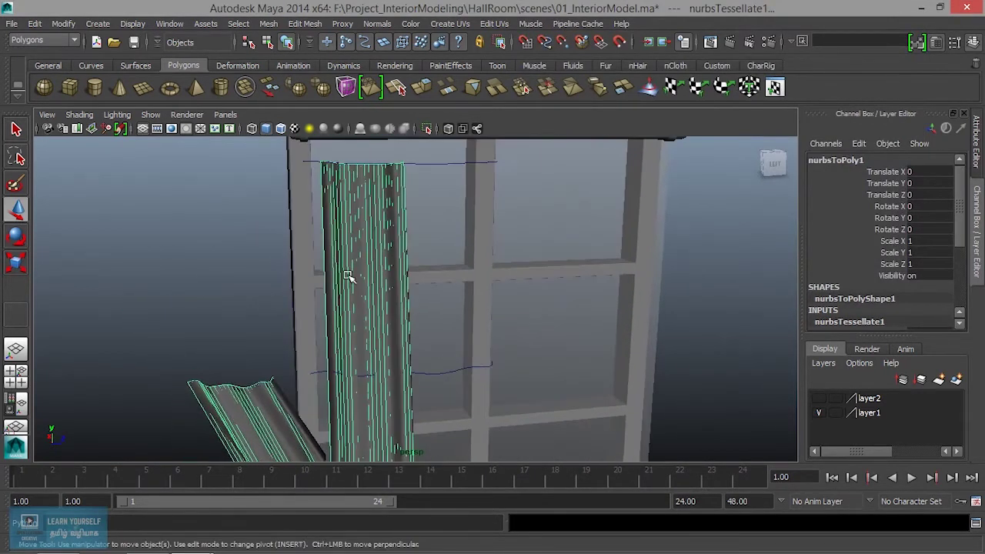
left_click_drag(411, 303, 339, 282, "alt")
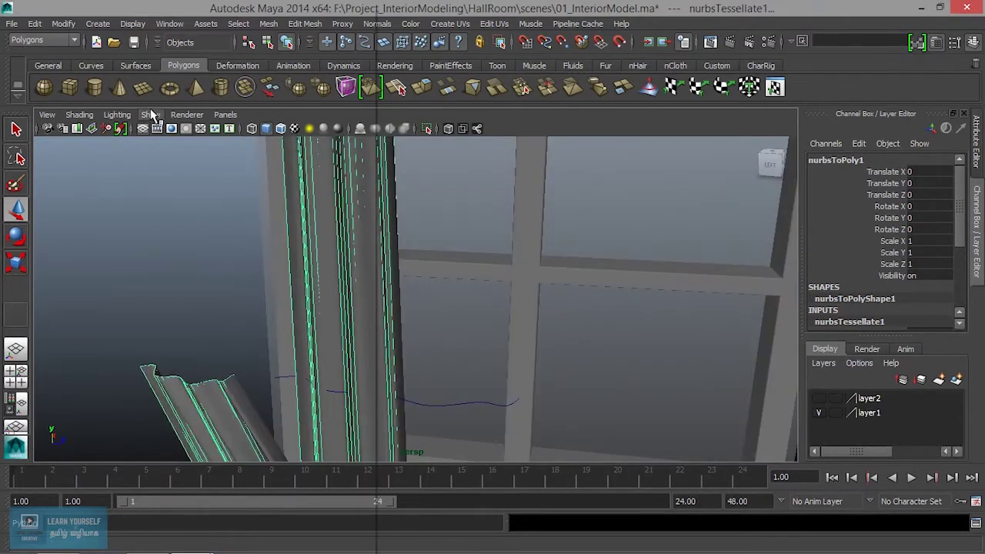
left_click(152, 115)
left_click(177, 50)
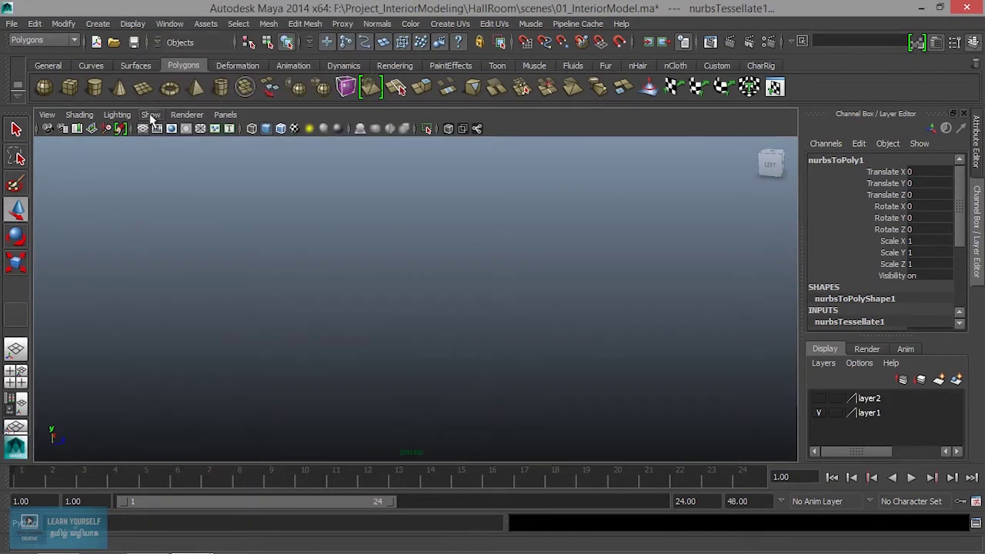
left_click(152, 116)
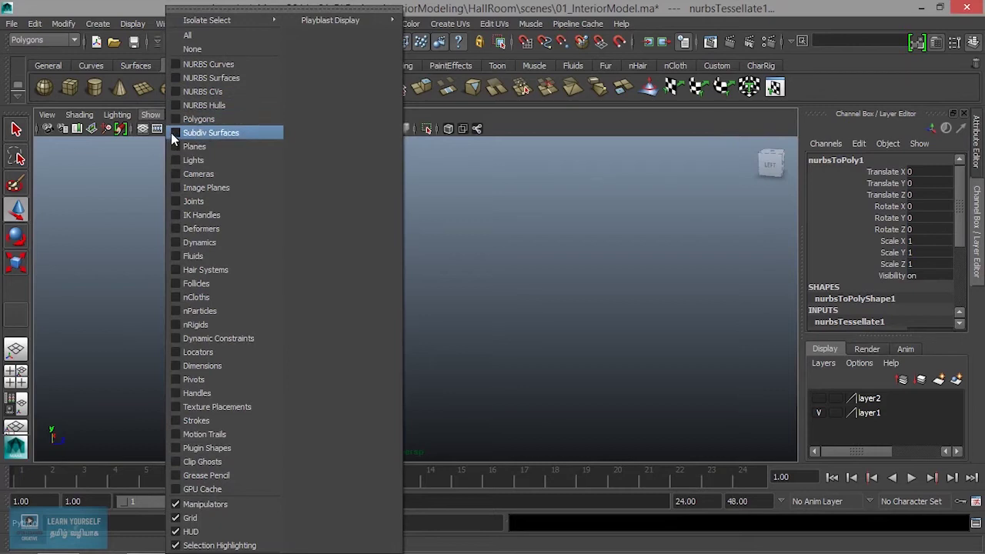
left_click(171, 133)
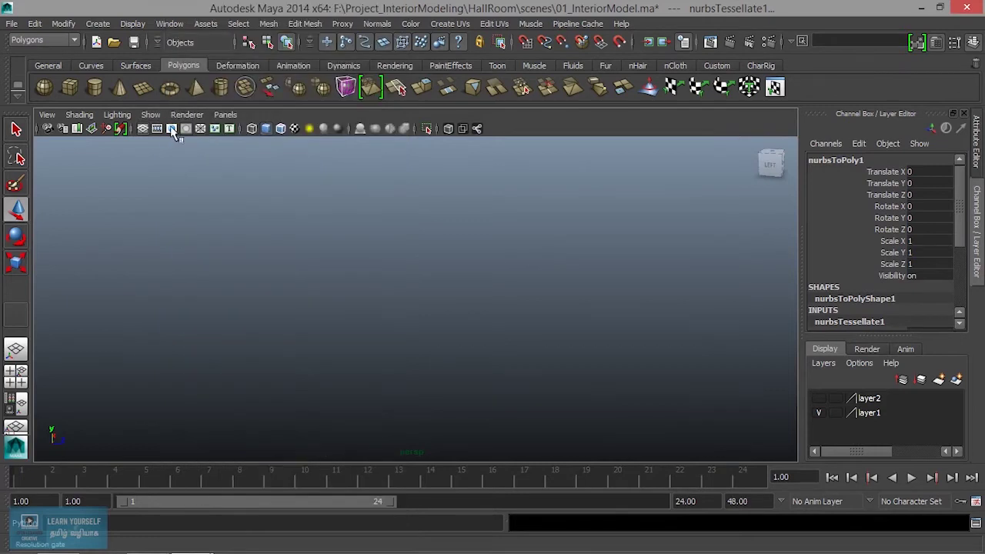
left_click(160, 114)
left_click(181, 78)
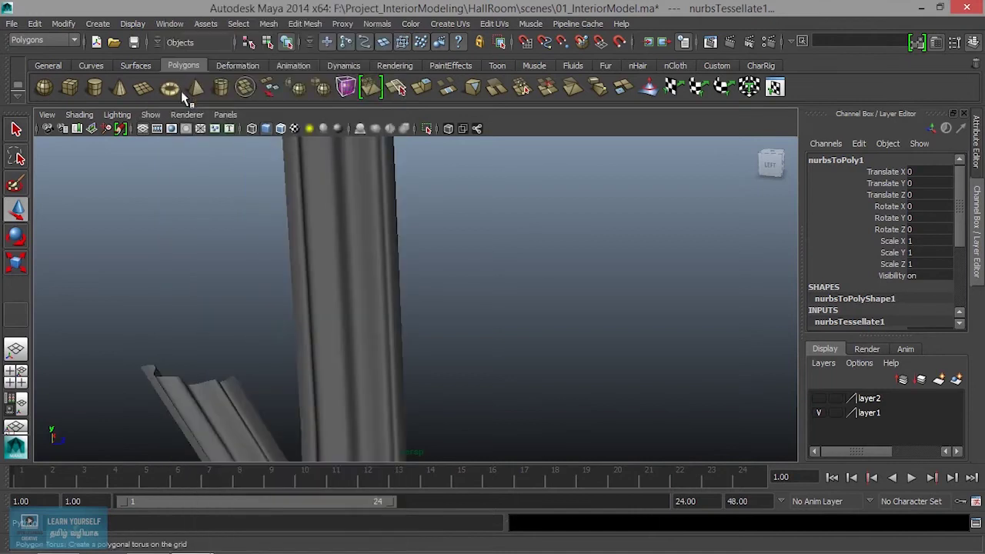
Delete the lofted surface's history, delete the surface, then show all objects again.
left_click(318, 230)
key("5")
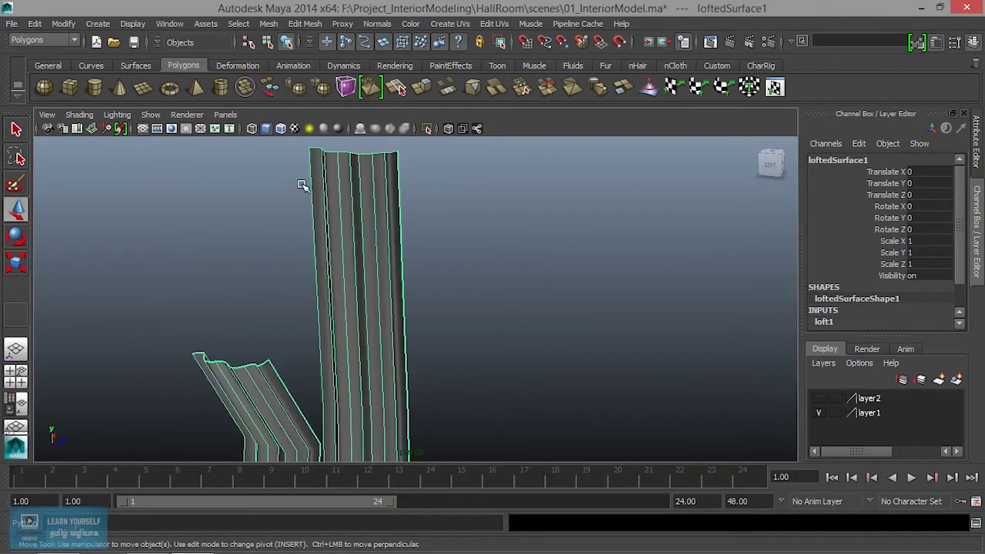
left_click(63, 24)
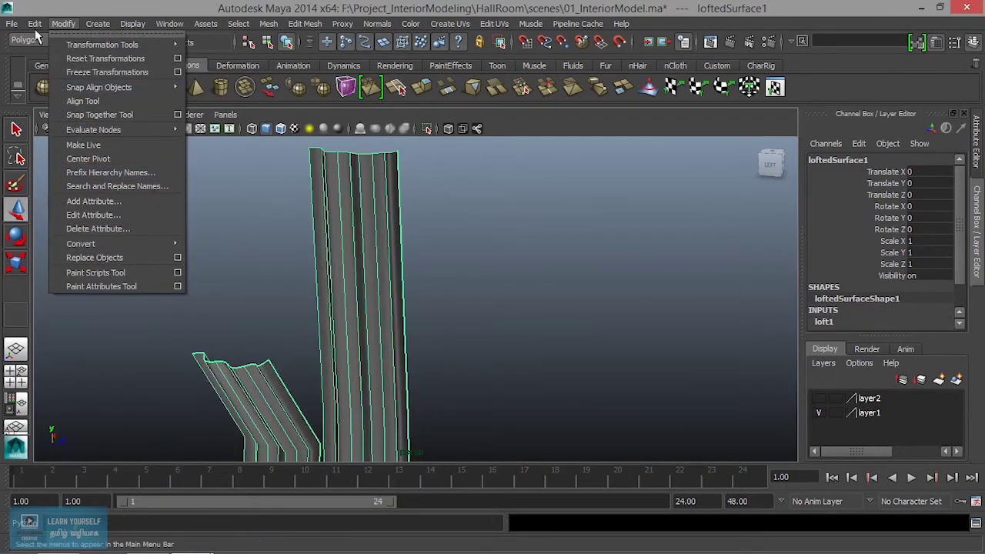
left_click(35, 26)
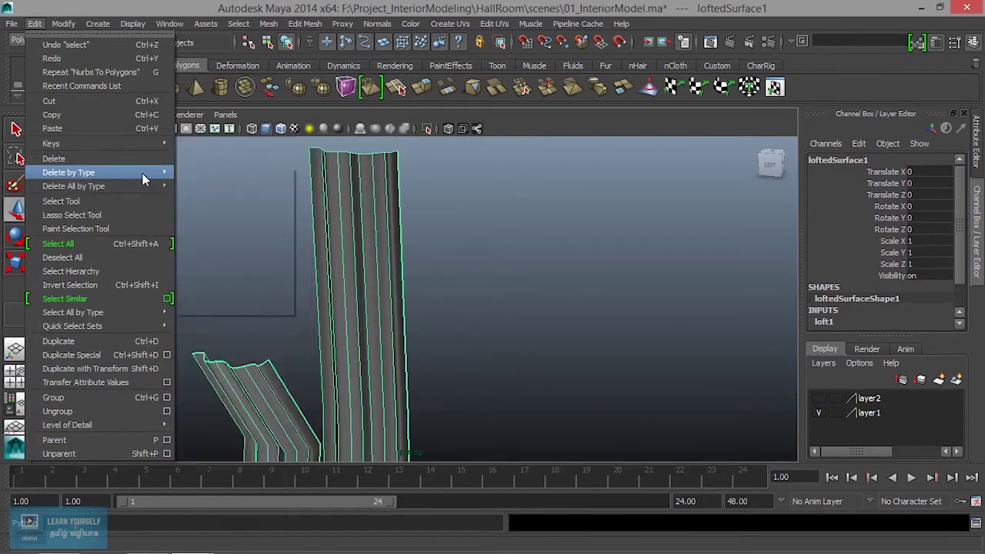
left_click(194, 180)
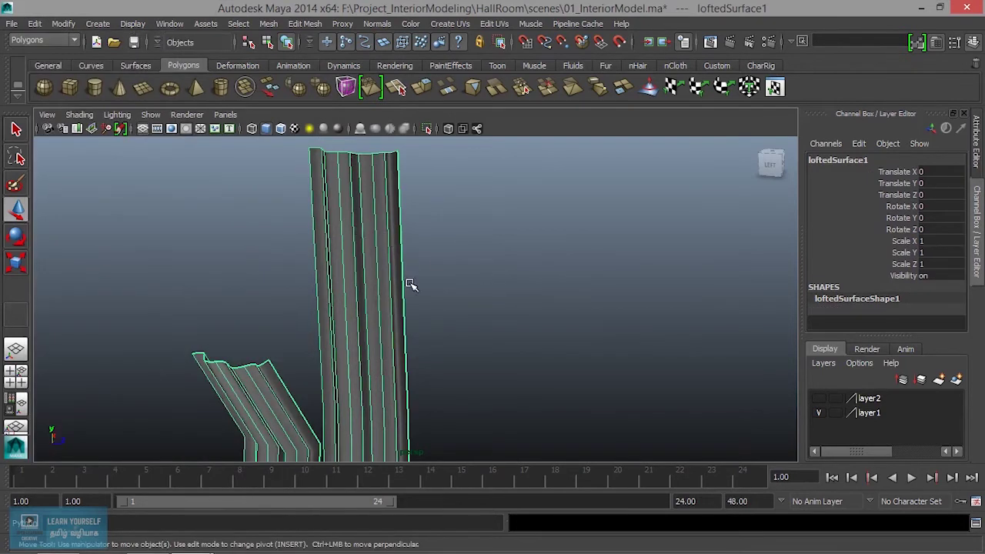
key("Delete")
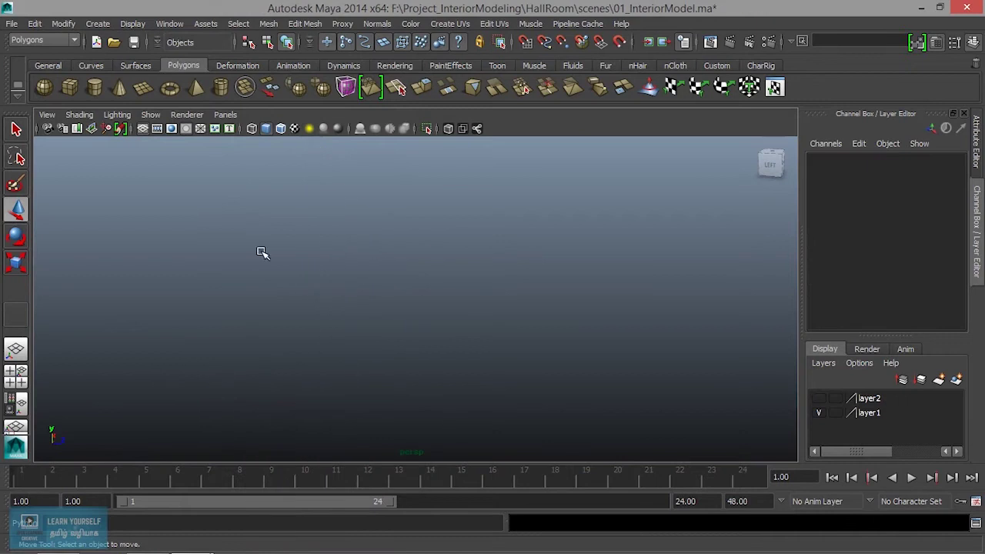
left_click(150, 114)
Show all object types in the viewport again, revealing the window frame beside the curtain.
left_click(188, 33)
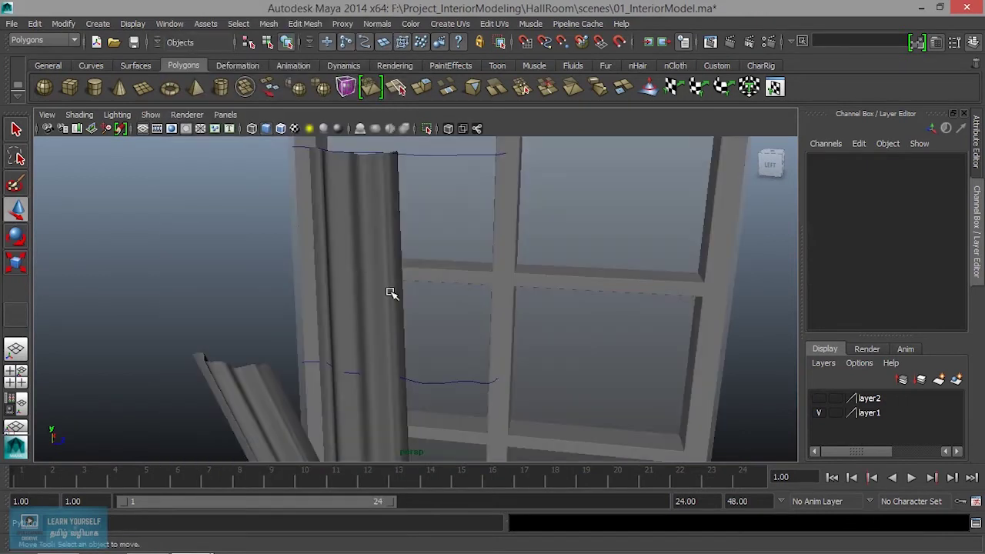
left_click(336, 259)
scroll(336, 260, "down", 5)
left_click_drag(336, 259, 308, 312, "alt")
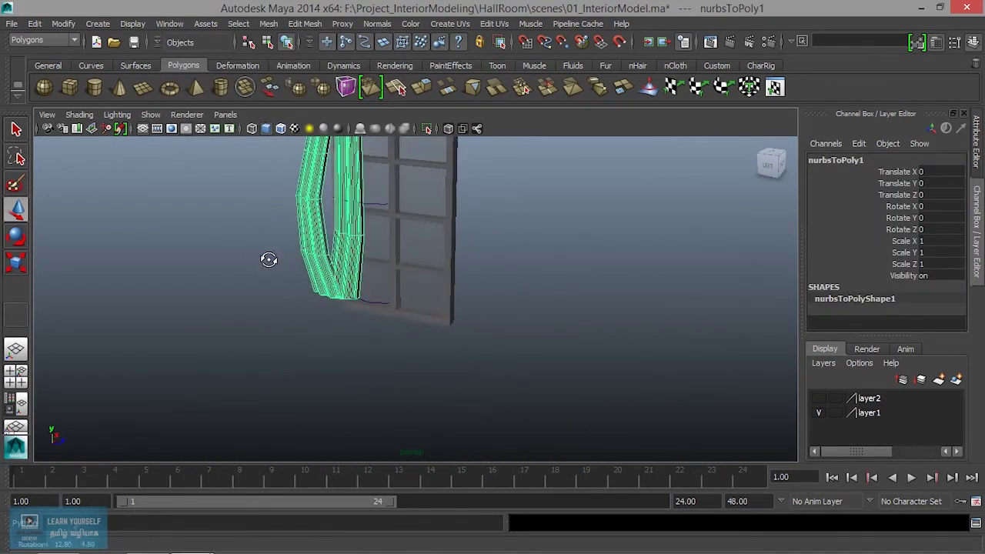
scroll(347, 344, "up", 3)
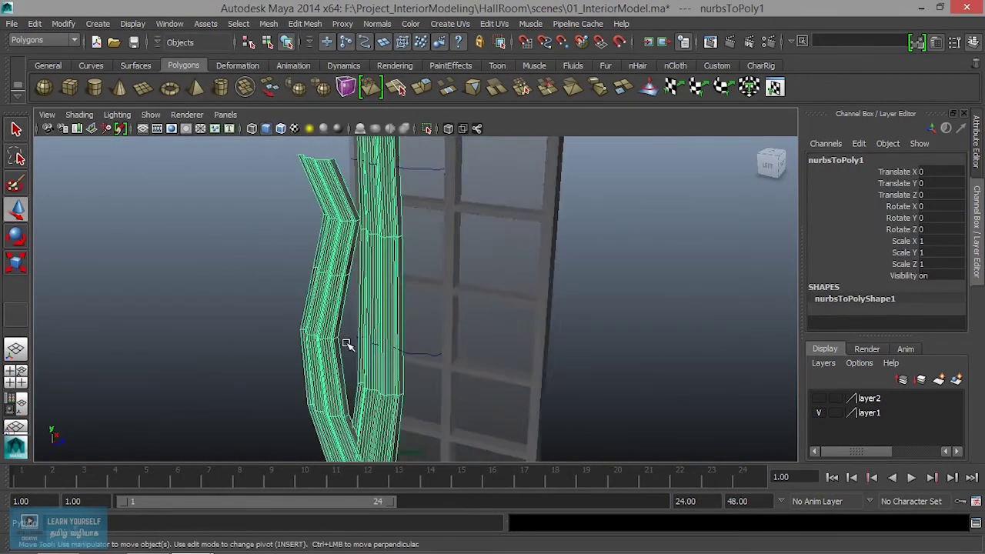
In face mode, select the flared lower curtain panel's faces and delete them.
right_click(333, 224)
left_click(333, 262)
left_click_drag(332, 263, 271, 321, "alt")
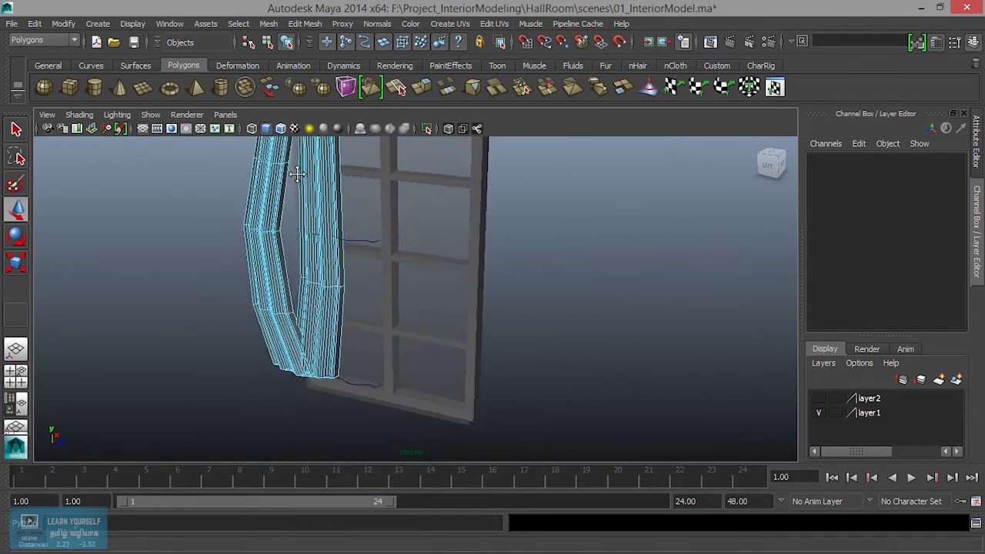
scroll(259, 372, "up", 3)
mouse_move(259, 373)
left_mouse_down("alt")
mouse_move(323, 298)
mouse_move(334, 314)
mouse_move(327, 253)
mouse_move(170, 303)
mouse_move(747, 211)
mouse_move(327, 341)
mouse_move(258, 327)
left_mouse_up("alt")
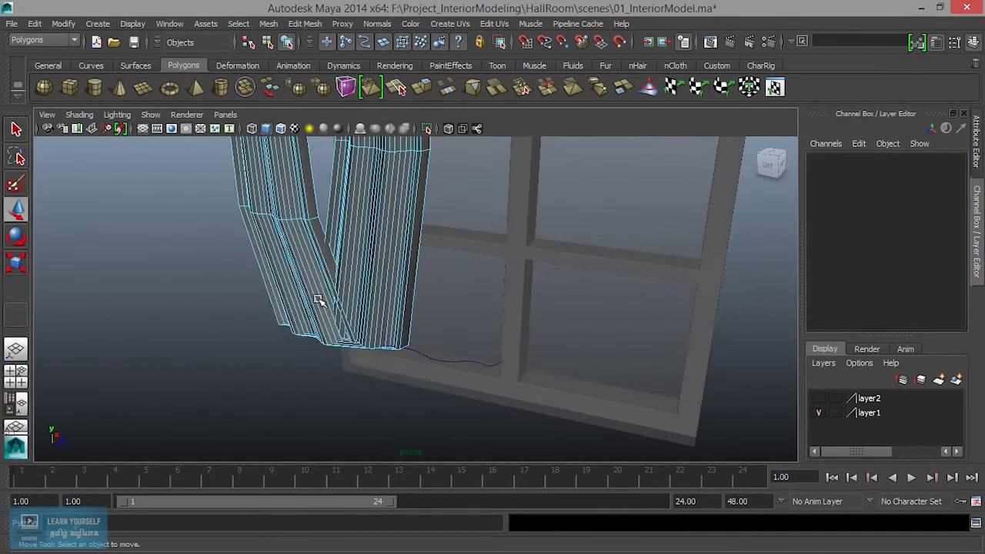
left_click(299, 190)
key("shift+period")
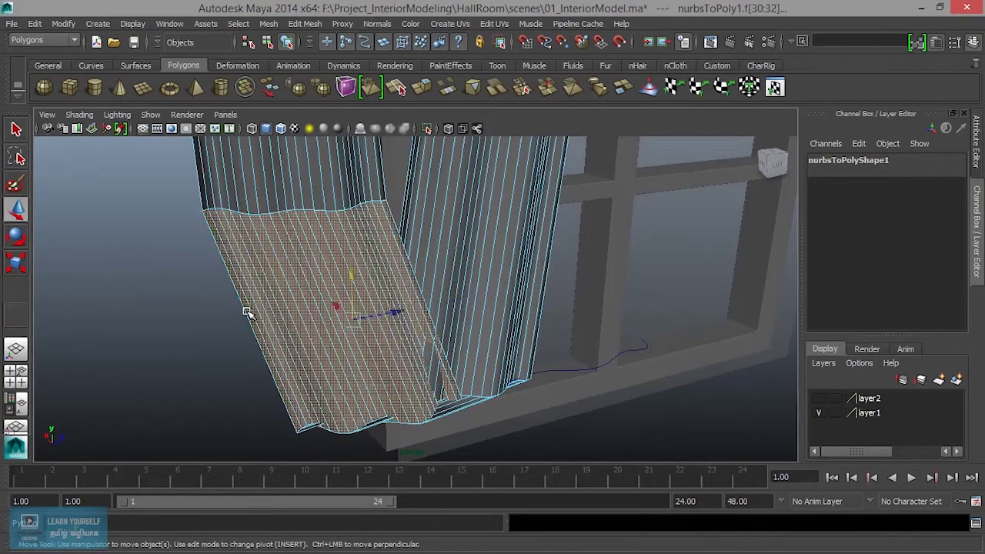
key("Delete")
Delete the upper stray panel's faces, then clear the leftover face selection.
left_click(265, 171)
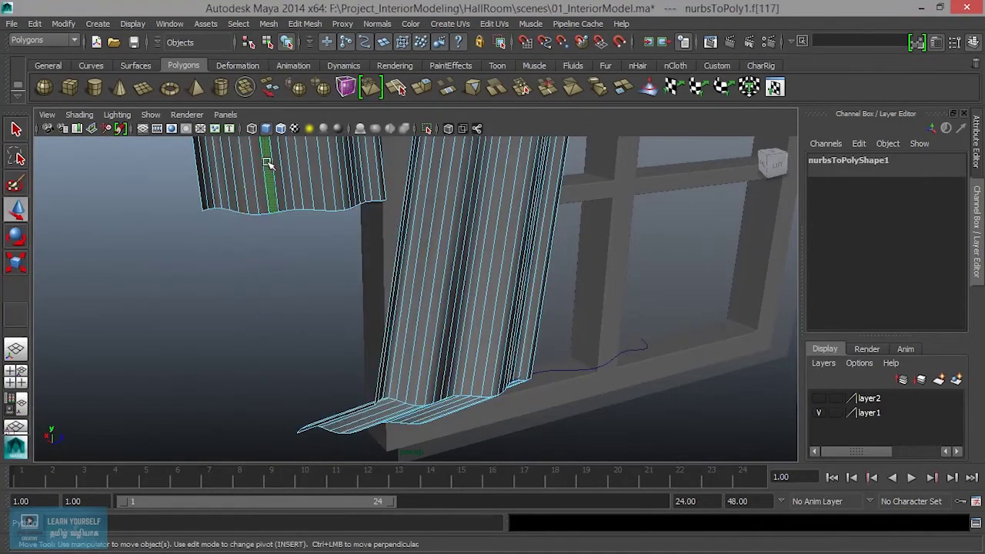
key("shift+period")
key("Delete")
mouse_move(273, 214)
left_mouse_down("alt")
mouse_move(305, 327)
mouse_move(284, 416)
mouse_move(644, 451)
mouse_move(185, 300)
mouse_move(391, 341)
mouse_move(247, 451)
mouse_move(254, 378)
left_mouse_up("alt")
middle_click_drag(253, 378, 343, 135, "alt")
left_click(188, 309)
mouse_move(189, 310)
left_mouse_down("alt")
mouse_move(303, 378)
mouse_move(482, 330)
mouse_move(292, 383)
mouse_move(326, 334)
mouse_move(270, 378)
mouse_move(139, 271)
mouse_move(583, 393)
left_mouse_up("alt")
key("ctrl+z")
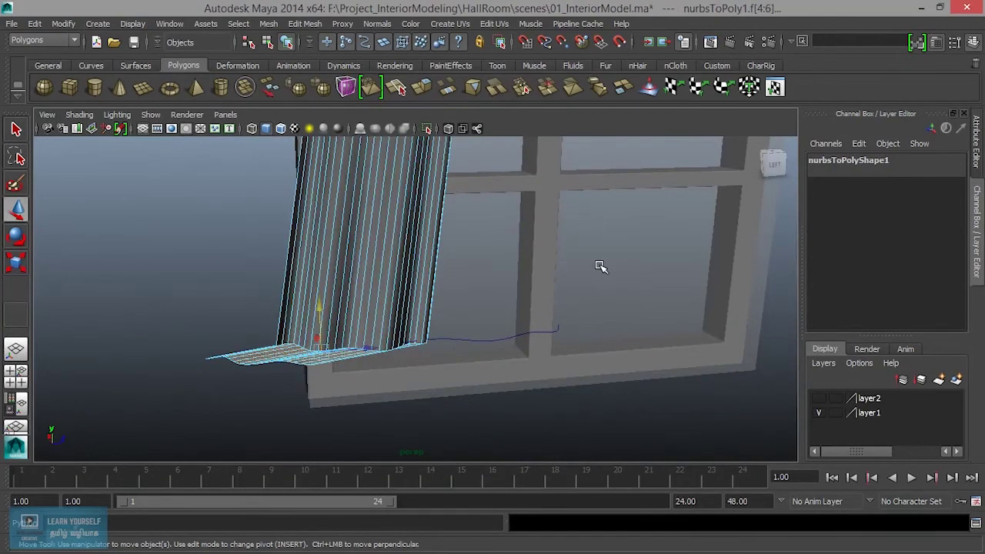
left_click(573, 267)
mouse_move(573, 267)
left_mouse_down("alt")
mouse_move(523, 310)
mouse_move(451, 273)
mouse_move(472, 461)
mouse_move(391, 303)
left_mouse_up("alt")
right_click_drag(407, 224, 406, 283)
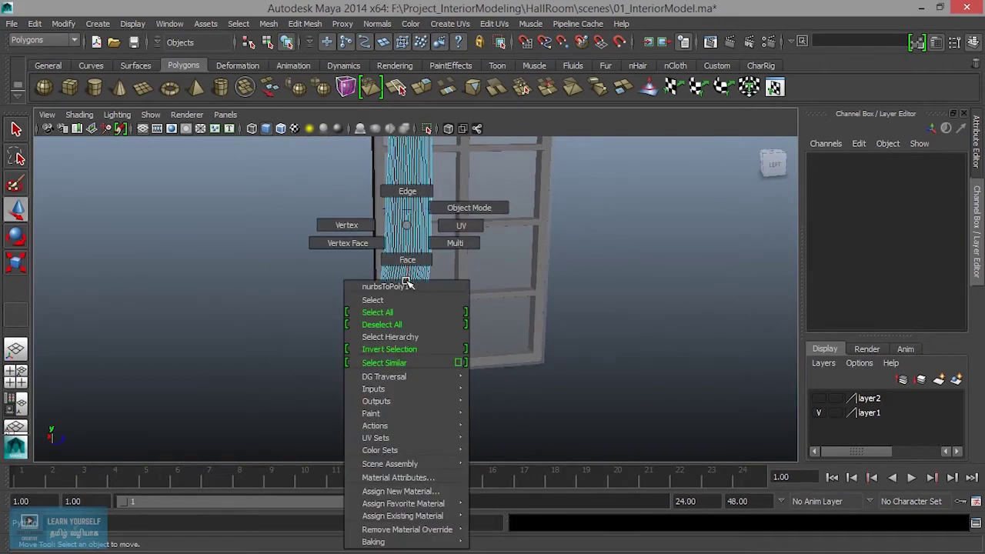
In vertex mode, move the curtain's bottom and upper vertex rows so it hangs straight.
left_click(362, 231)
mouse_move(363, 369)
left_mouse_down()
mouse_move(452, 378)
mouse_move(457, 353)
left_mouse_up()
left_click_drag(323, 239, 435, 291)
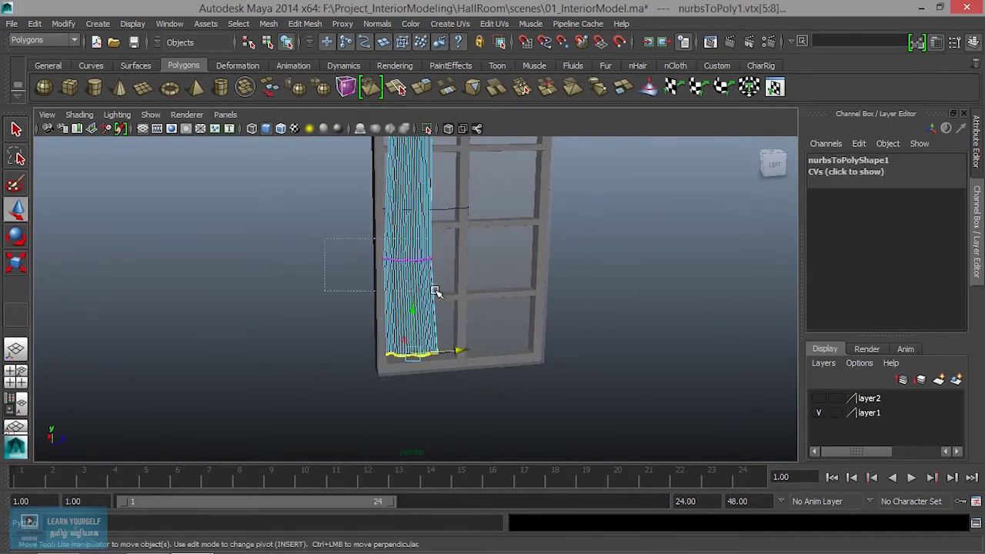
left_click_drag(460, 259, 442, 356, "alt")
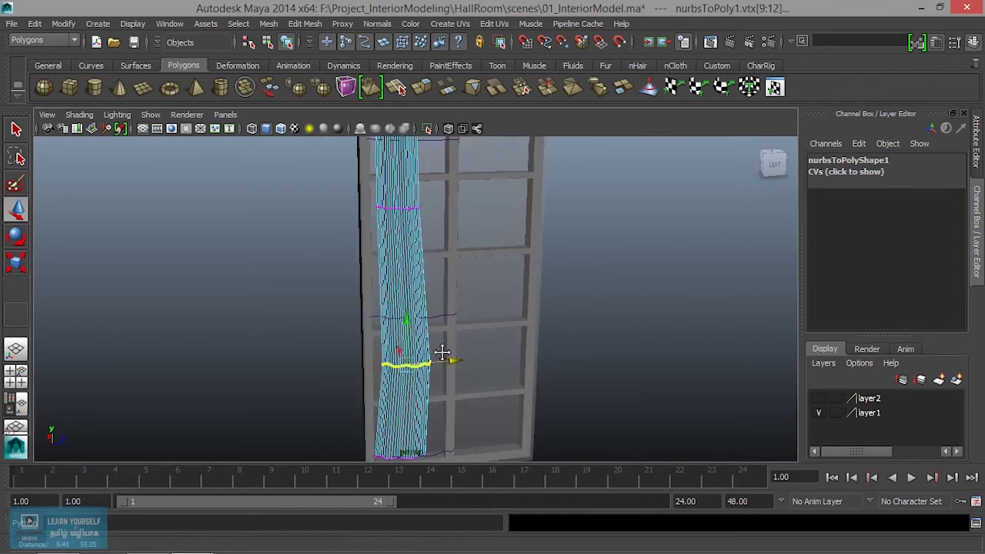
left_click_drag(451, 240, 363, 196)
mouse_move(447, 209)
left_mouse_down()
mouse_move(440, 204)
mouse_move(447, 334)
left_mouse_up()
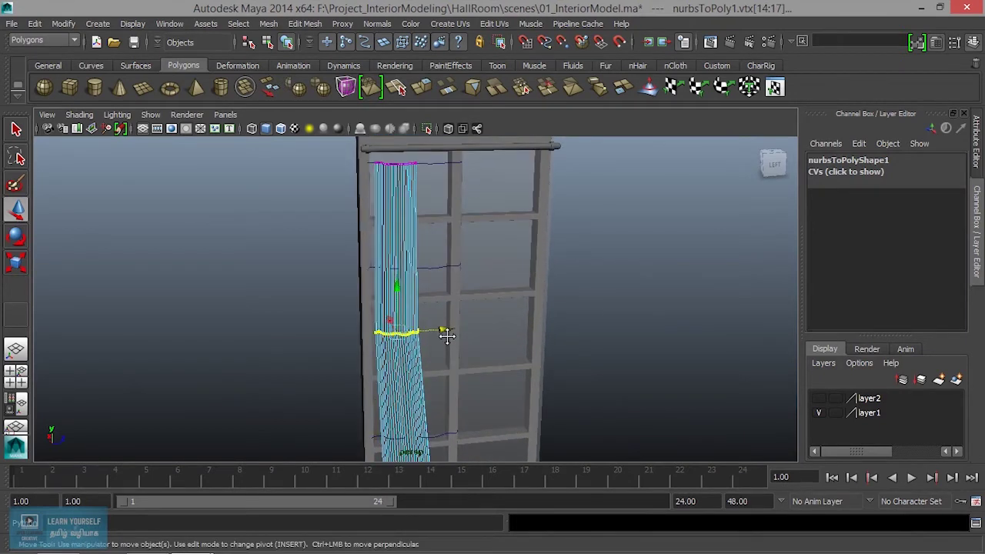
Turn on smooth preview, return to object mode and clear the selection.
key("3")
right_click_drag(411, 237, 466, 208)
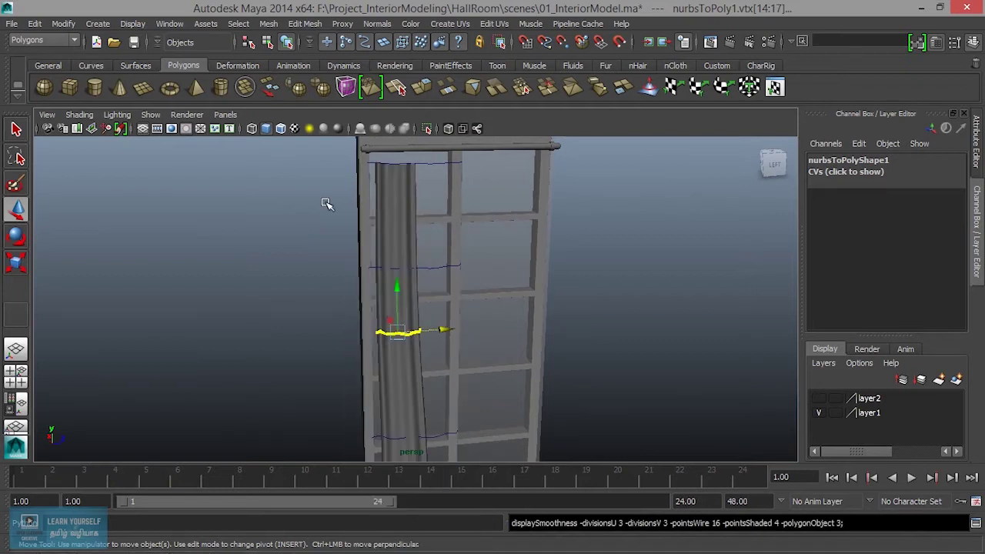
left_click(305, 343)
scroll(306, 343, "down", 3)
mouse_move(385, 410)
left_mouse_down("alt")
mouse_move(321, 390)
mouse_move(508, 409)
mouse_move(473, 357)
left_mouse_up("alt")
scroll(450, 344, "up", 3)
scroll(448, 344, "up", 1)
scroll(501, 413, "down", 3)
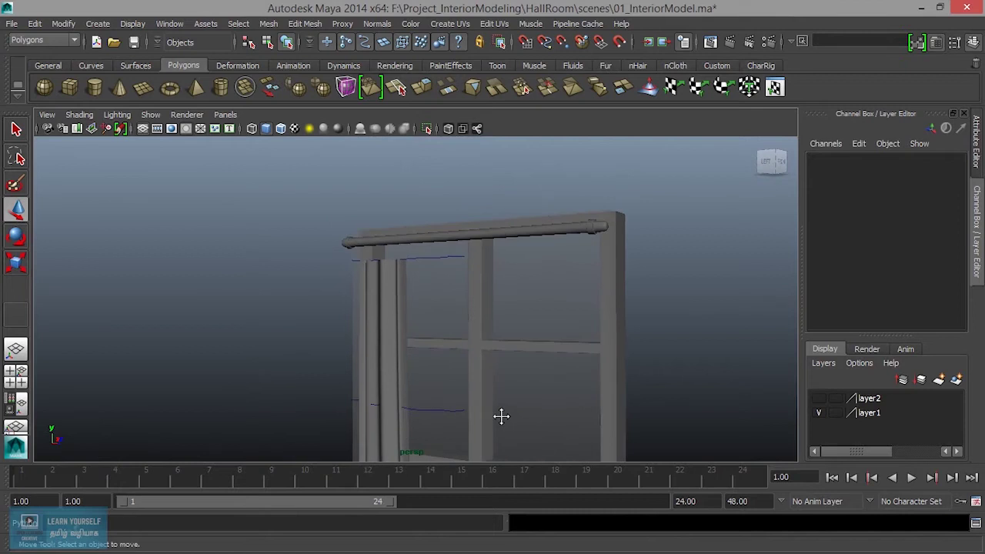
Select the three leftover guide curves curve2, curve3 and curve4 and delete them.
scroll(467, 429, "down", 1)
scroll(459, 318, "up", 3)
left_click(436, 256)
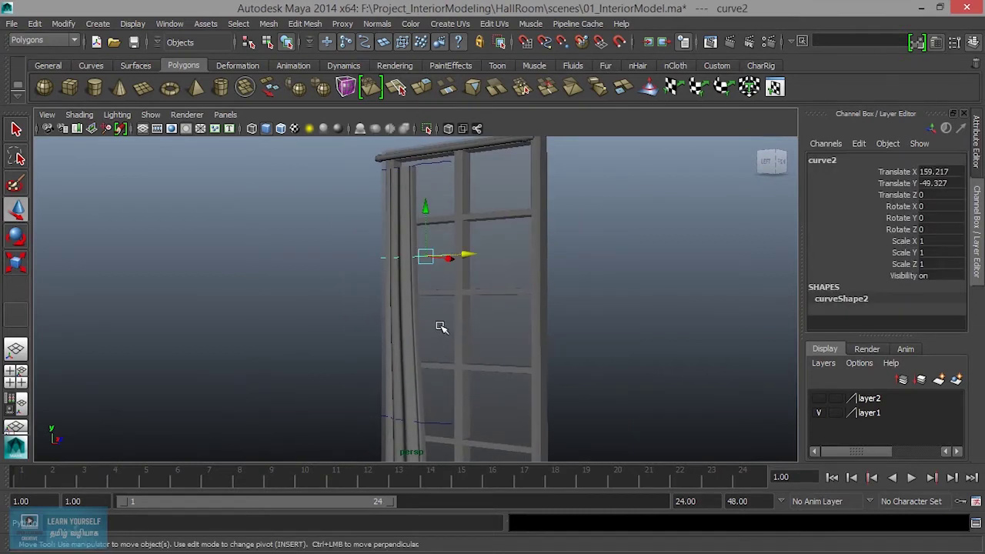
scroll(454, 365, "down", 3)
scroll(431, 352, "up", 3)
scroll(462, 293, "up", 2)
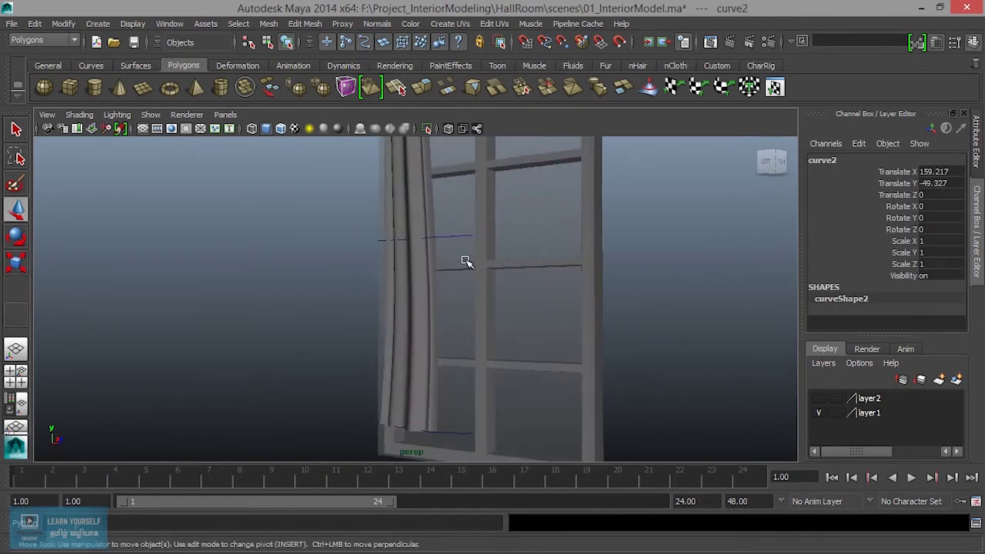
left_click(455, 237)
left_click(456, 437)
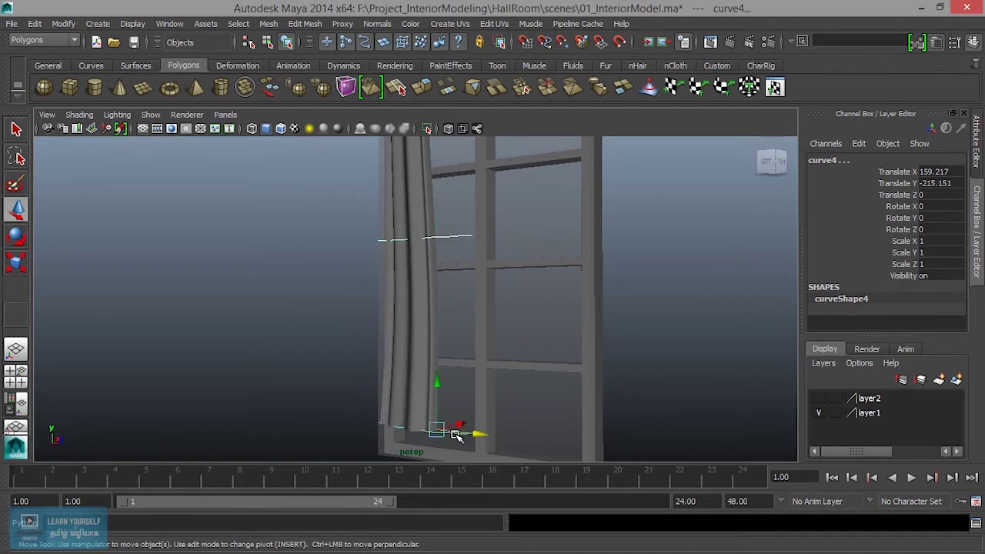
key("Delete")
left_click_drag(447, 329, 453, 387, "alt")
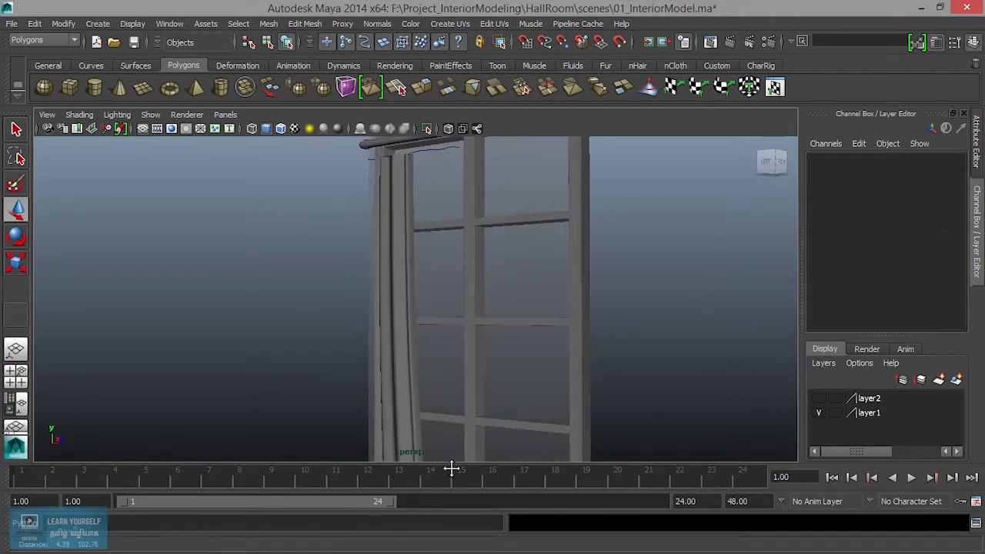
Select the curtain mesh and zoom in on the curtain and rod.
left_click(447, 361)
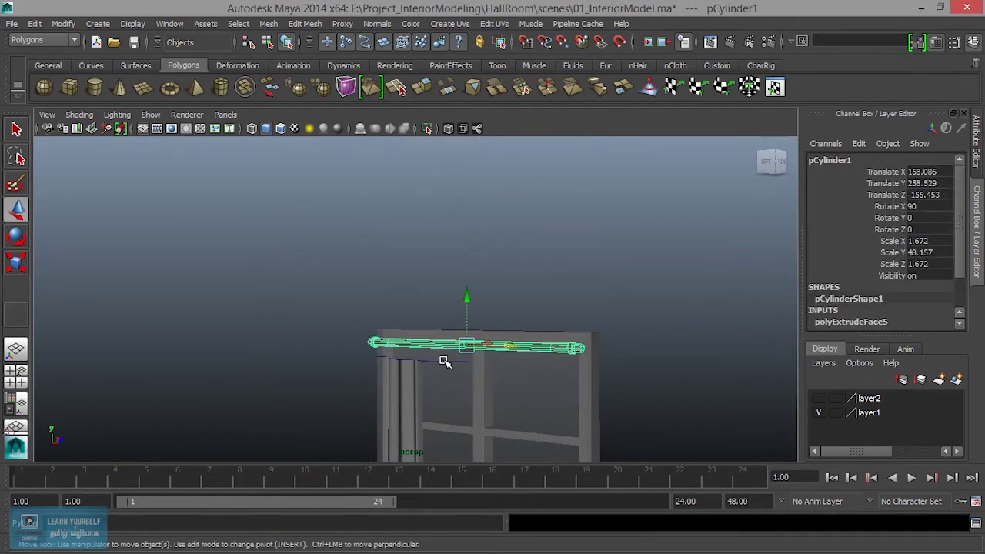
left_click(438, 364)
left_click(423, 387)
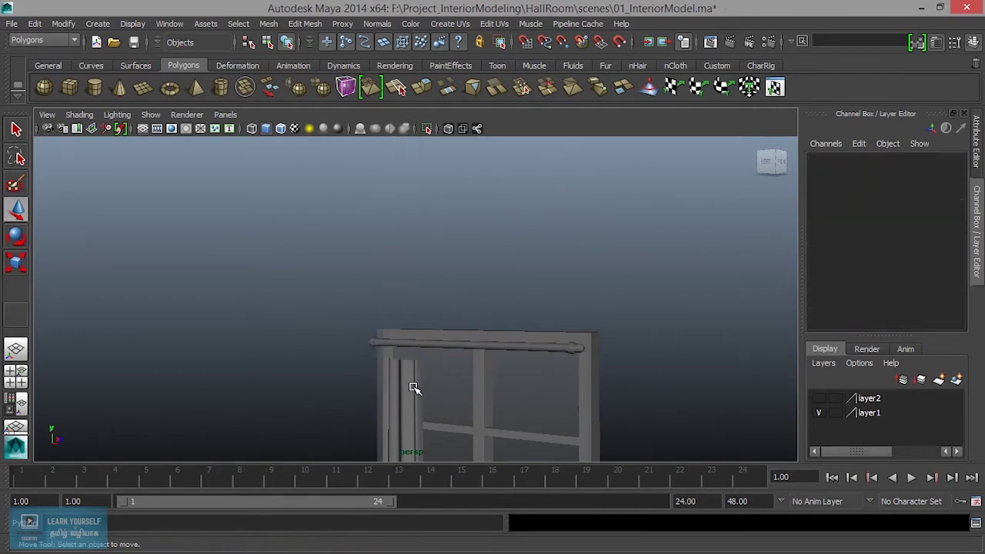
left_click(406, 439)
scroll(410, 447, "up", 3)
middle_click_drag(406, 439, 418, 286, "alt")
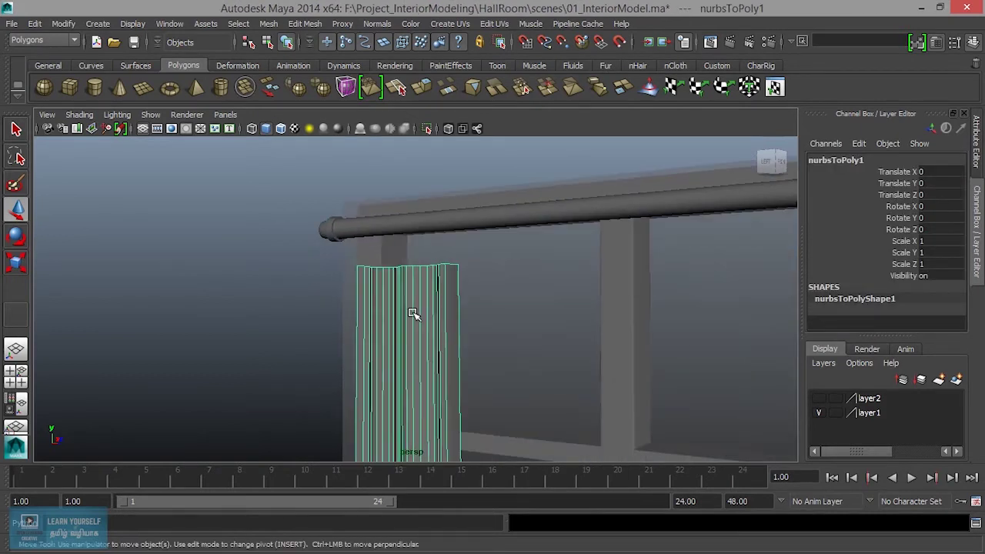
scroll(436, 352, "up", 2)
middle_click_drag(480, 354, 414, 341, "alt")
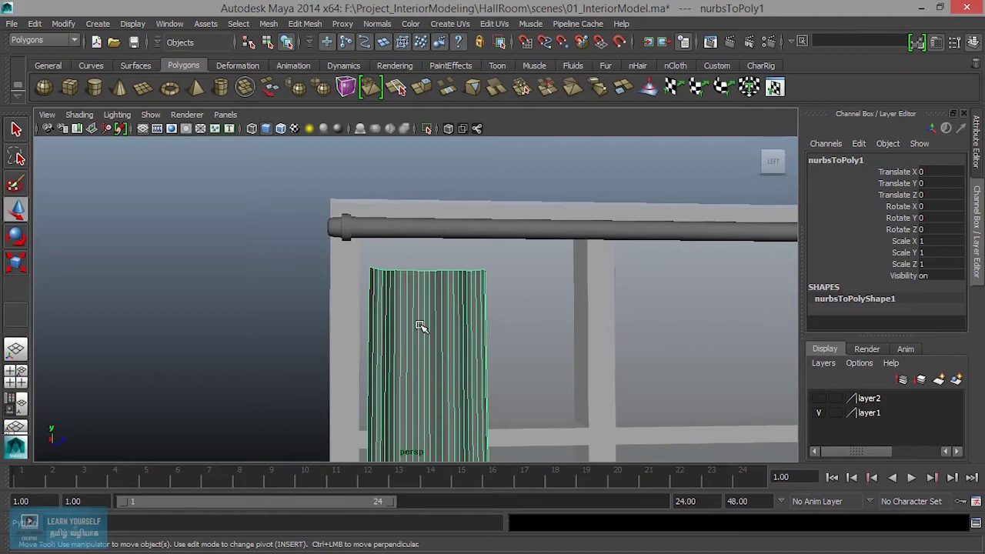
Raise the curtain's top vertex row up under the rod and scale it flat vertically.
right_click_drag(421, 269, 359, 223)
left_click_drag(379, 261, 359, 273)
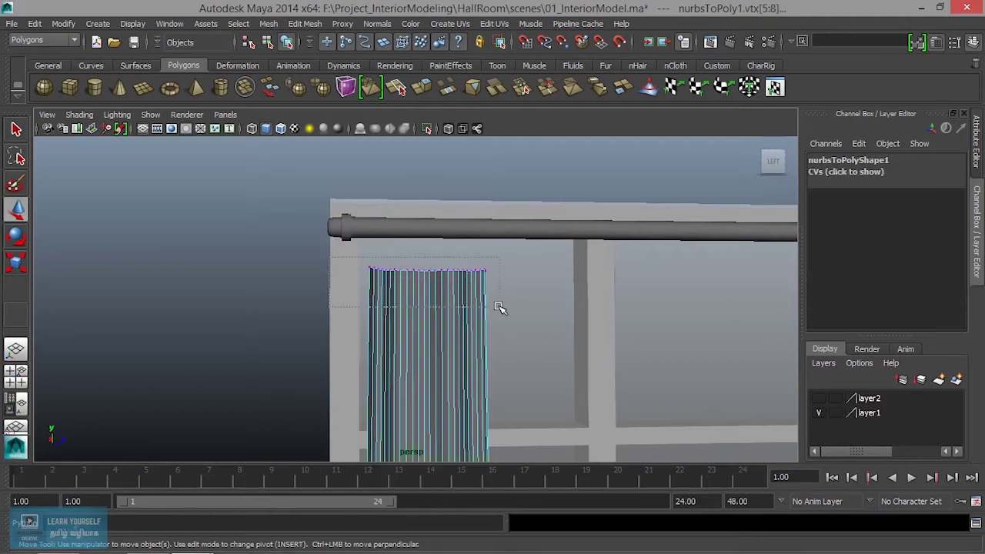
left_click_drag(432, 218, 437, 189)
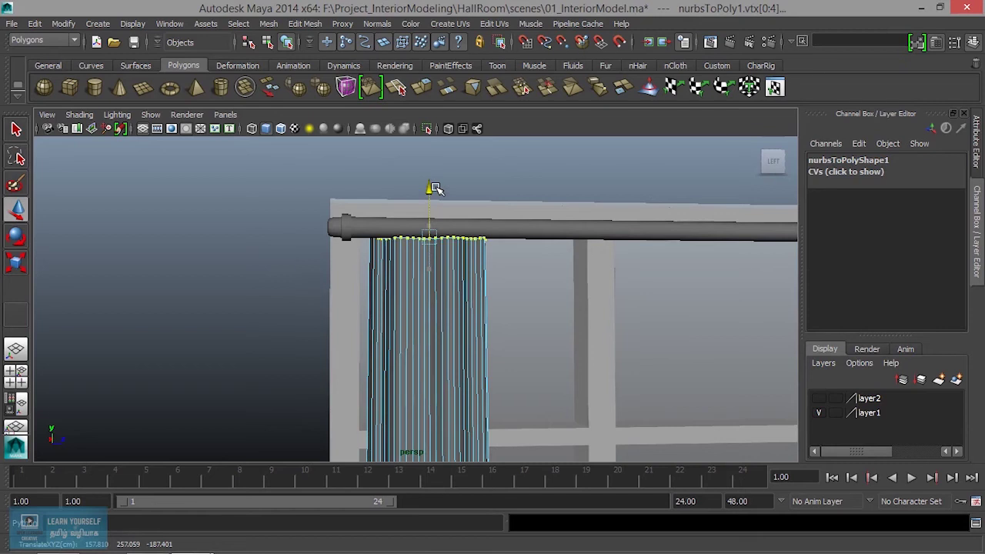
scroll(442, 187, "up", 3)
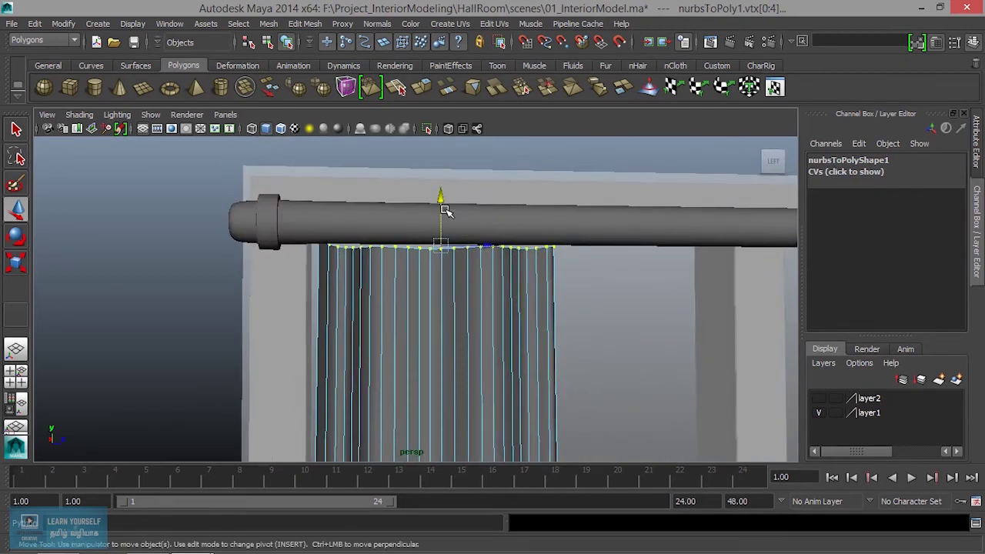
left_click_drag(439, 191, 439, 196)
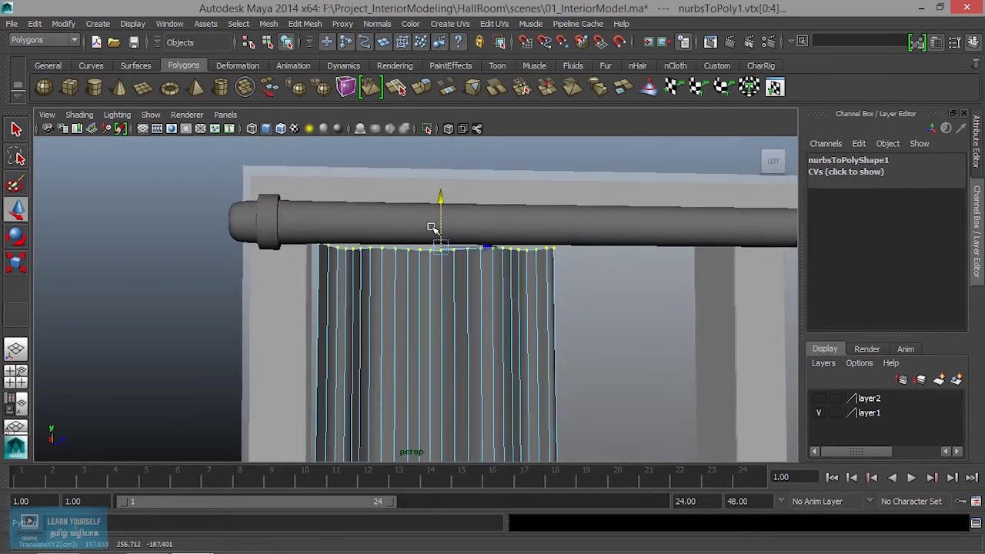
key("r")
left_click_drag(441, 180, 442, 204)
right_click_drag(459, 309, 504, 206)
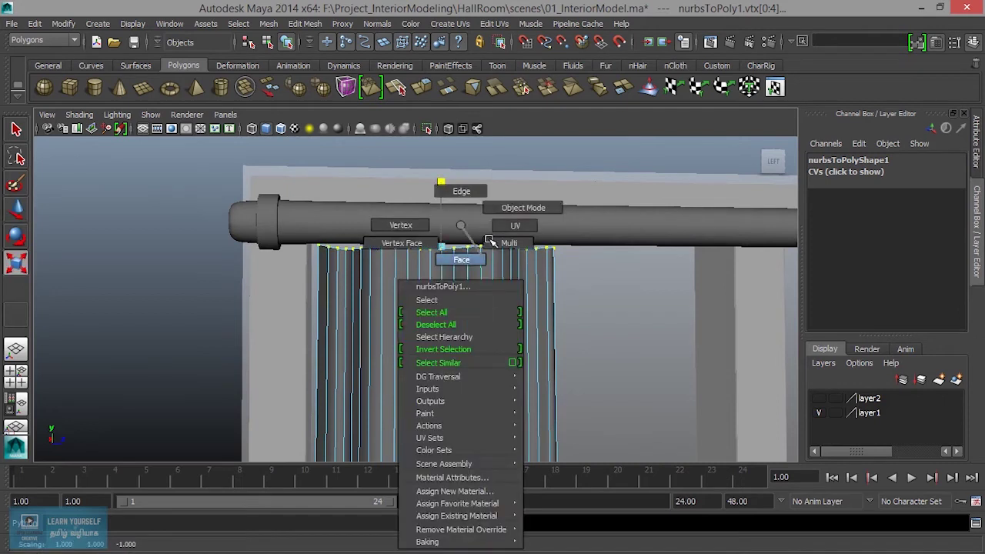
scroll(245, 347, "down", 2)
scroll(301, 370, "down", 5)
scroll(347, 210, "up", 5)
mouse_move(347, 211)
left_mouse_down("alt")
mouse_move(347, 336)
mouse_move(374, 271)
mouse_move(347, 282)
left_mouse_up("alt")
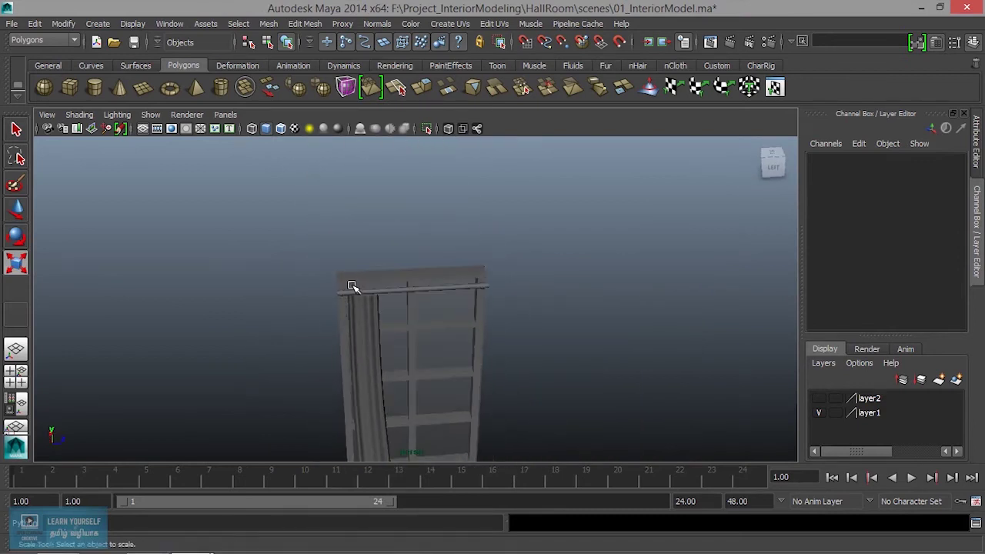
Select a full ring of faces around the curtain rod in face mode.
scroll(396, 367, "up", 4)
scroll(431, 359, "up", 3)
mouse_move(431, 358)
left_mouse_down("alt")
mouse_move(461, 364)
mouse_move(374, 359)
mouse_move(444, 354)
mouse_move(385, 356)
left_mouse_up("alt")
scroll(461, 364, "down", 3)
left_click(375, 301)
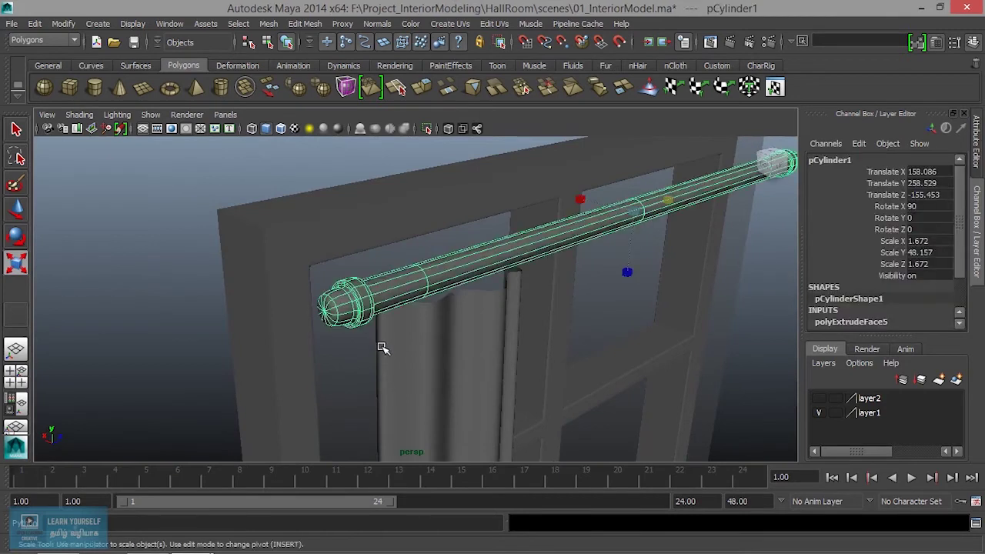
scroll(379, 339, "up", 3)
right_click(221, 286)
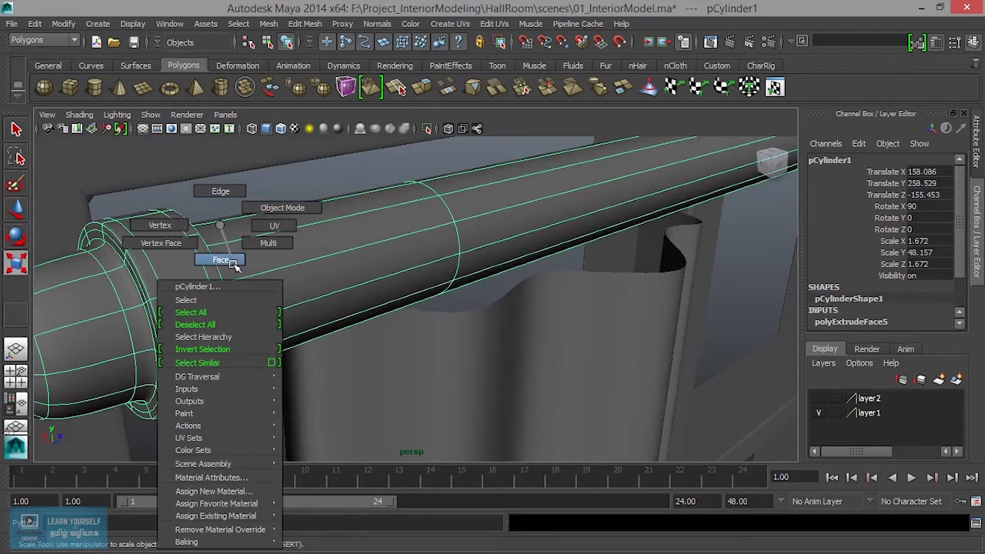
left_click(231, 262)
mouse_move(249, 259)
left_mouse_down("alt")
mouse_move(301, 303)
mouse_move(257, 315)
left_mouse_up("alt")
middle_click_drag(257, 314, 384, 323, "alt")
mouse_move(384, 323)
left_mouse_down("alt")
mouse_move(319, 297)
mouse_move(370, 279)
left_mouse_up("alt")
left_click(369, 279)
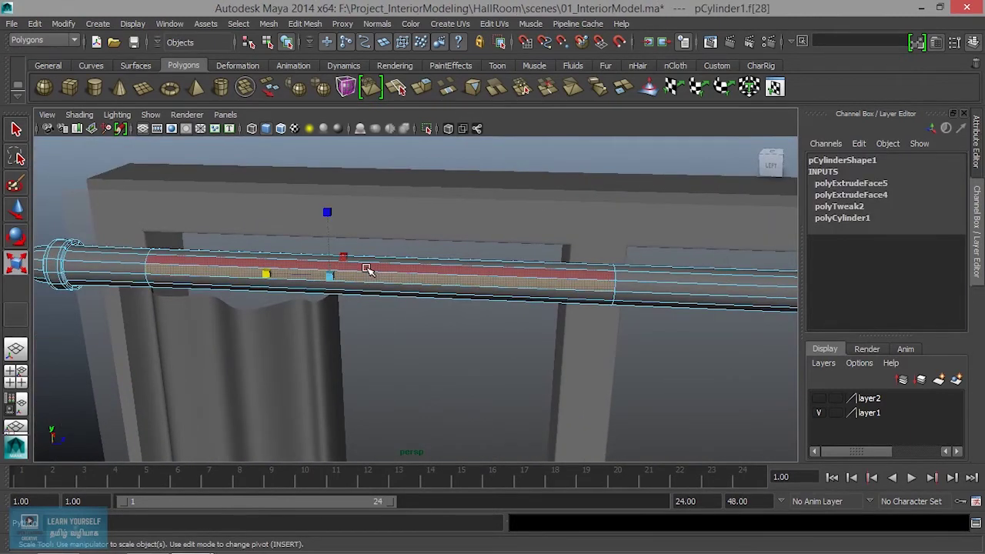
double_click(366, 267)
Duplicate the rod's face ring and shrink the copy into a short band.
left_click_drag(265, 359, 297, 356, "alt")
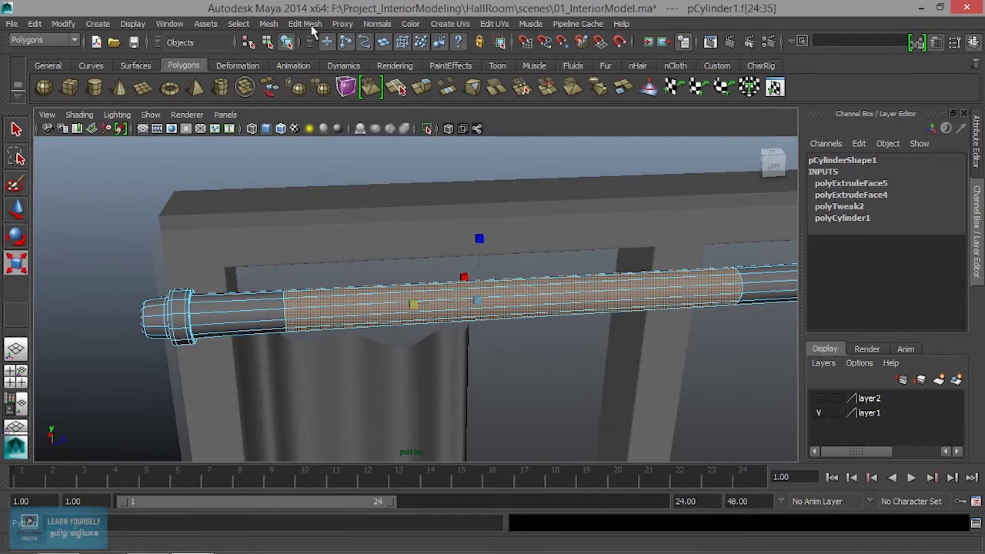
left_click(305, 23)
left_click(343, 322)
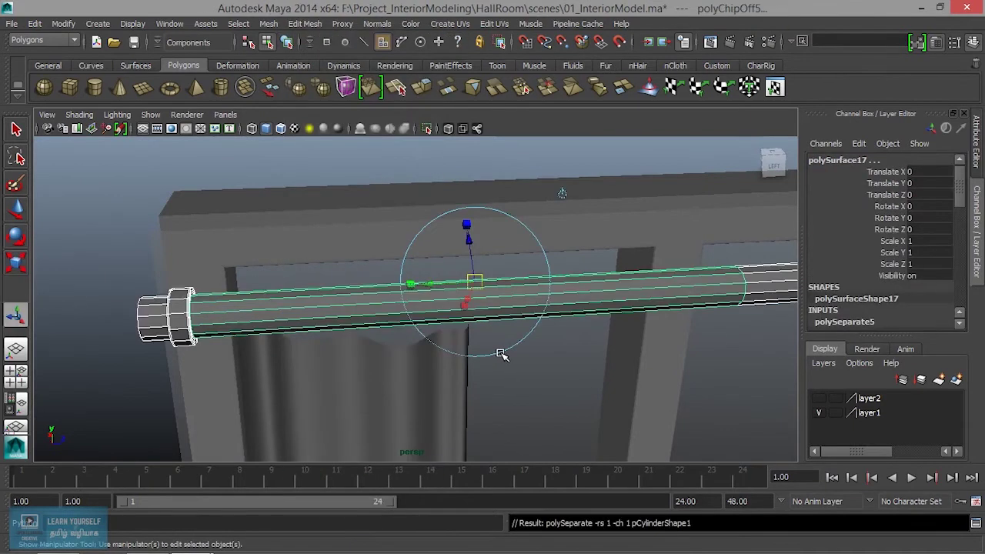
left_click_drag(472, 242, 471, 273)
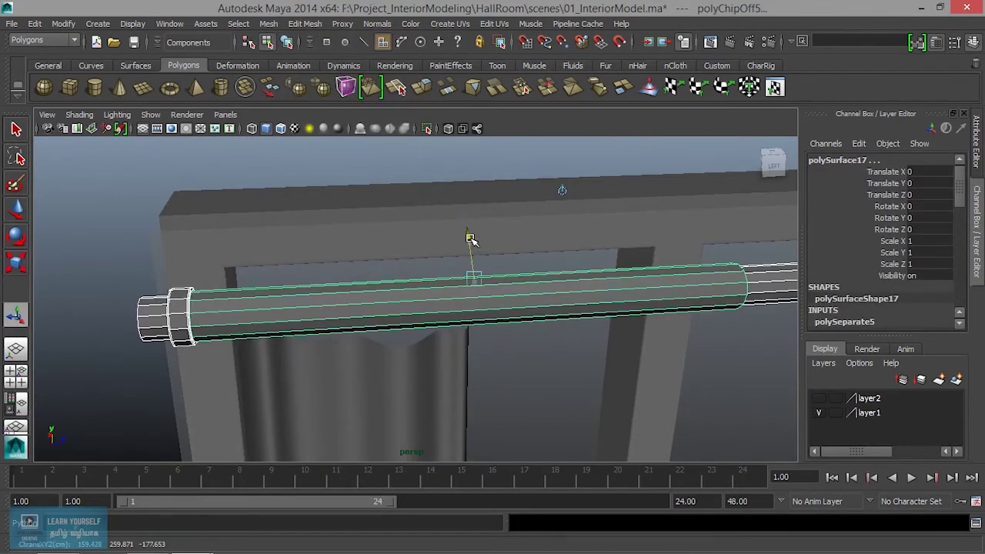
left_click_drag(410, 281, 468, 283)
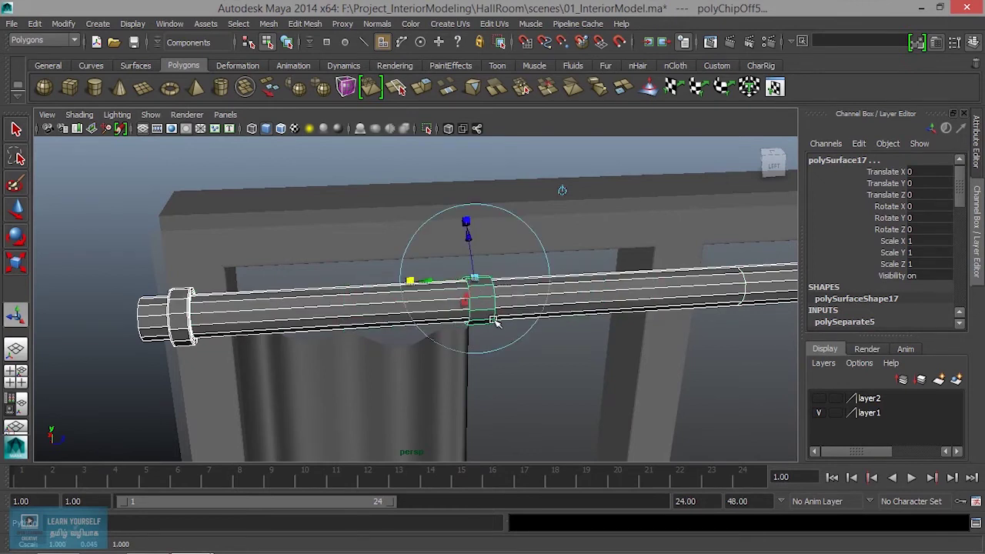
Select the band polySurface17 as its own object and extrude its faces.
right_click_drag(642, 298, 699, 208)
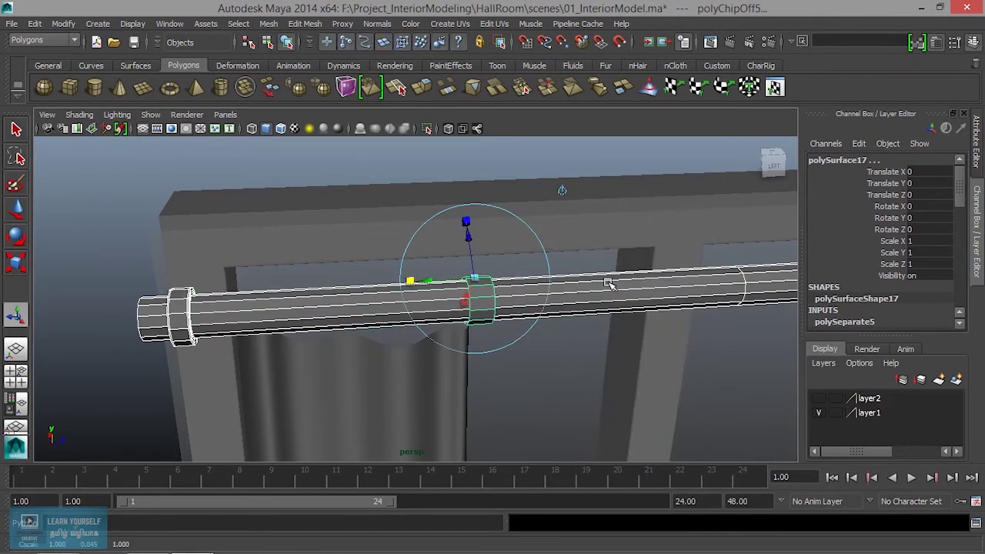
left_click(608, 284)
left_click(491, 297)
scroll(480, 345, "up", 3)
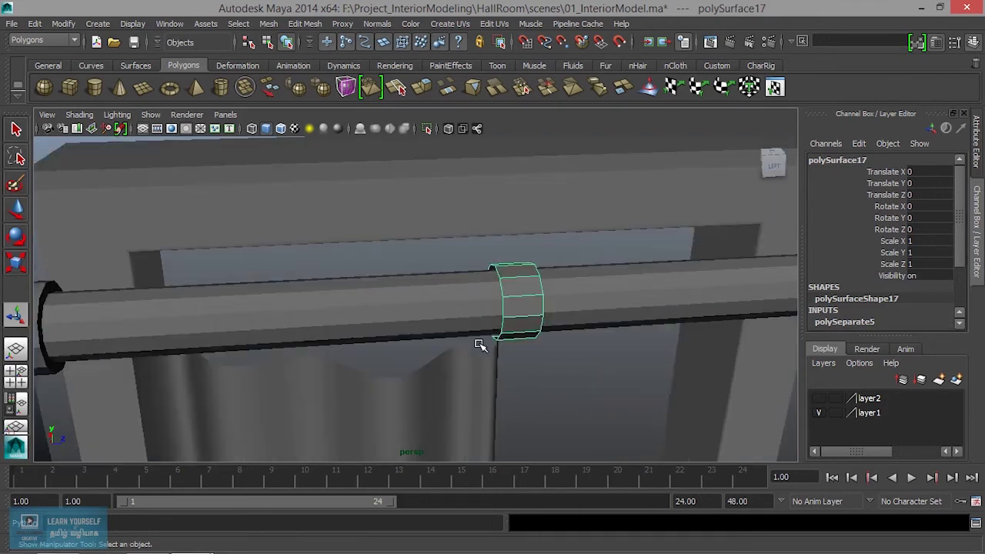
left_click(424, 83)
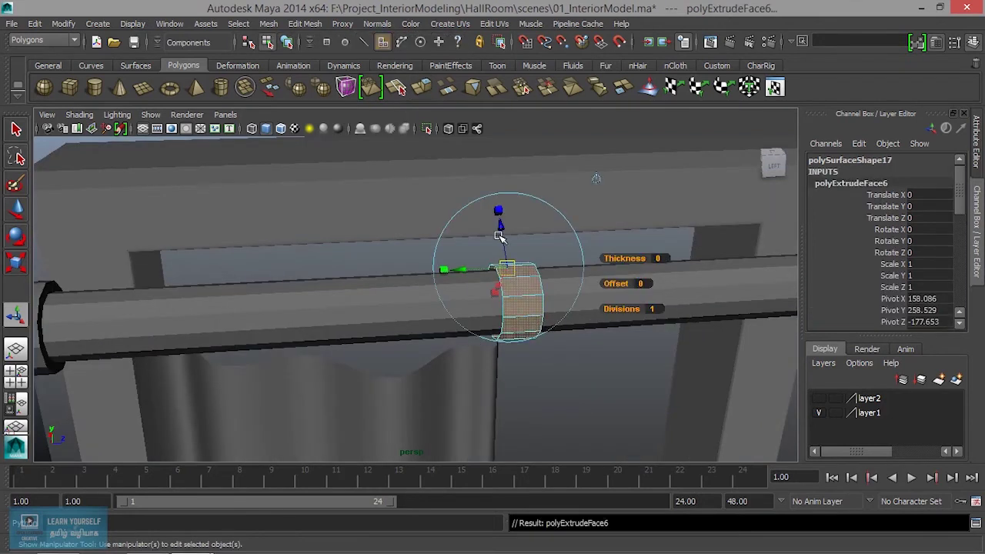
Thicken the band's extrusion outward into a chunky ring and show it in smooth preview.
mouse_move(503, 233)
left_mouse_down("alt")
mouse_move(555, 312)
mouse_move(398, 351)
mouse_move(510, 348)
mouse_move(469, 347)
mouse_move(437, 367)
left_mouse_up("alt")
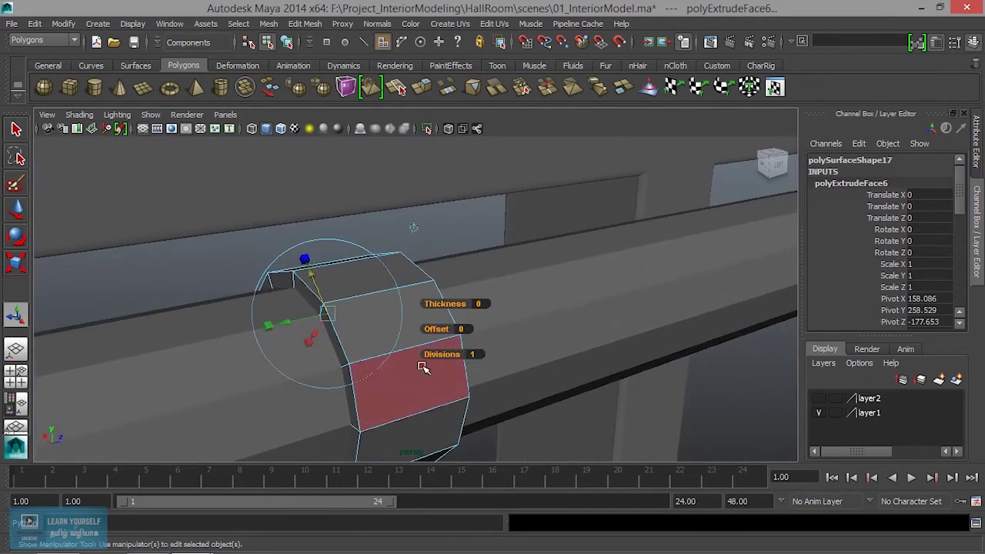
right_click_drag(411, 367, 433, 315)
left_click(413, 387)
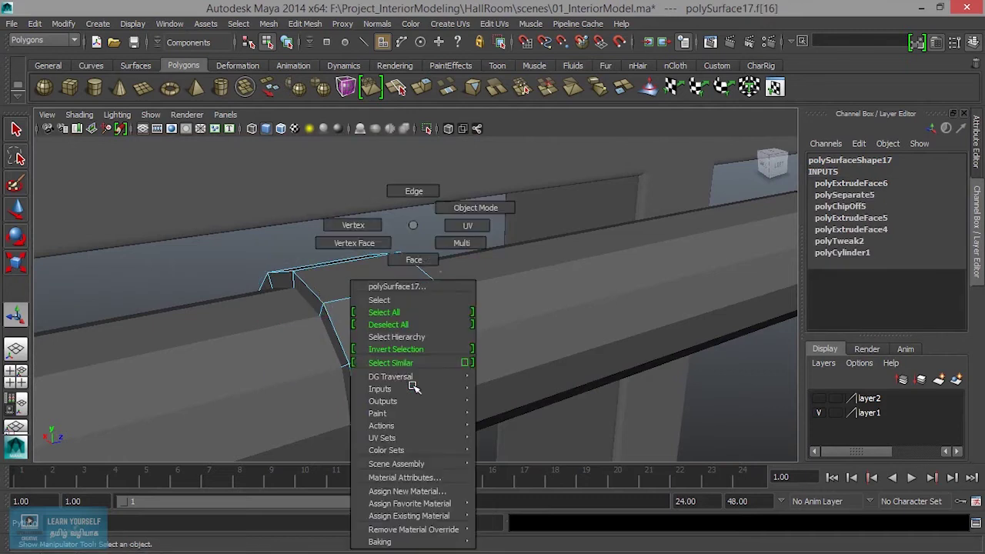
right_click_drag(411, 224, 471, 212)
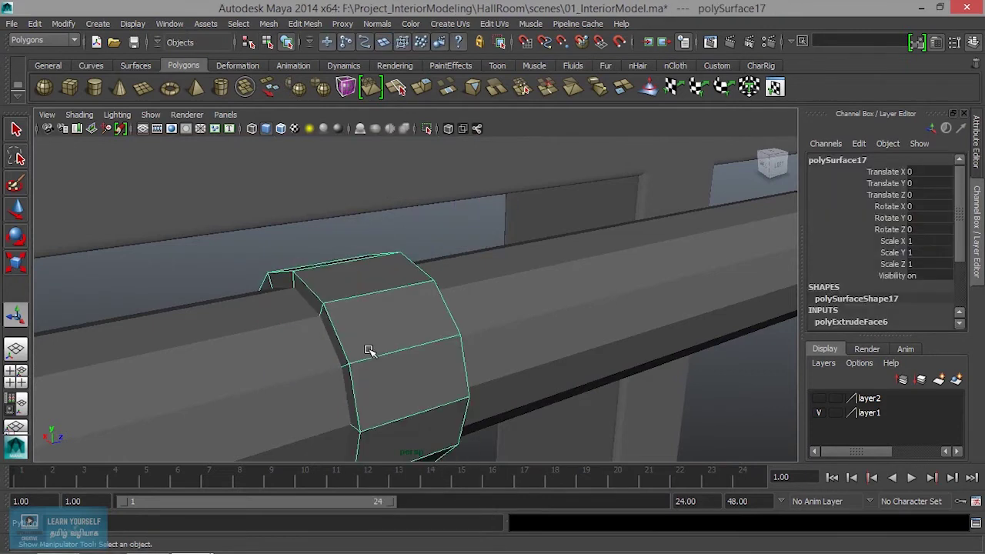
key("3")
mouse_move(387, 375)
left_mouse_down("alt")
mouse_move(378, 362)
mouse_move(367, 367)
left_mouse_up("alt")
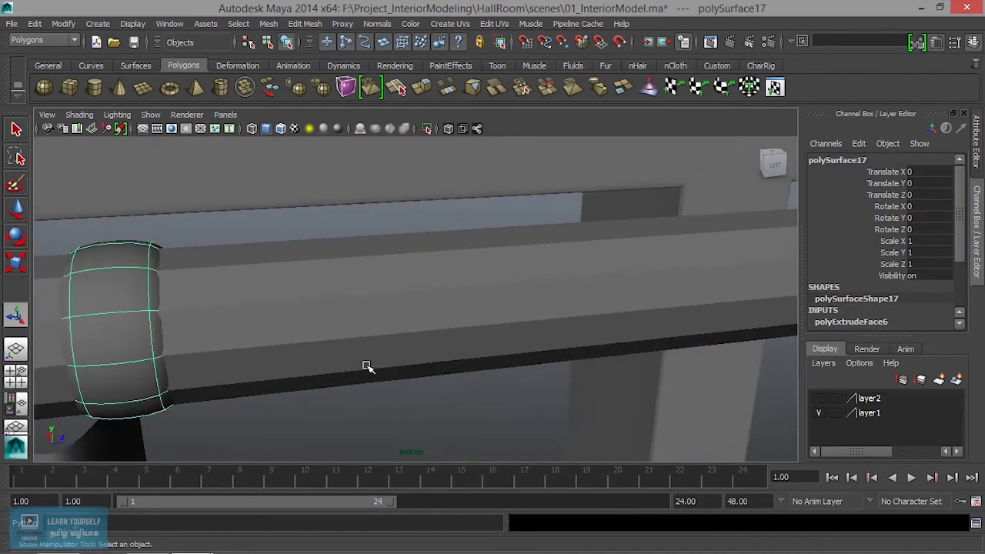
key("r")
scroll(182, 352, "down", 3)
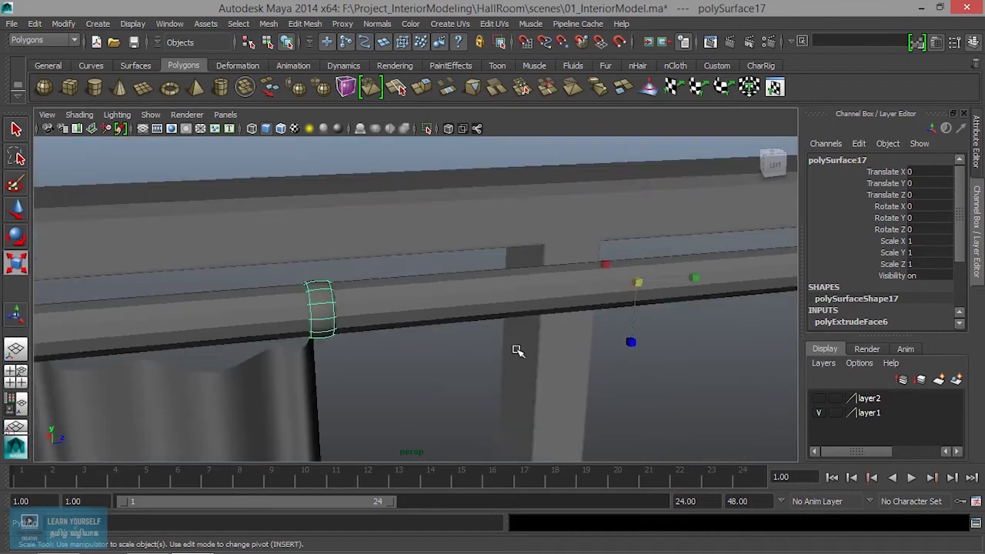
left_click(63, 24)
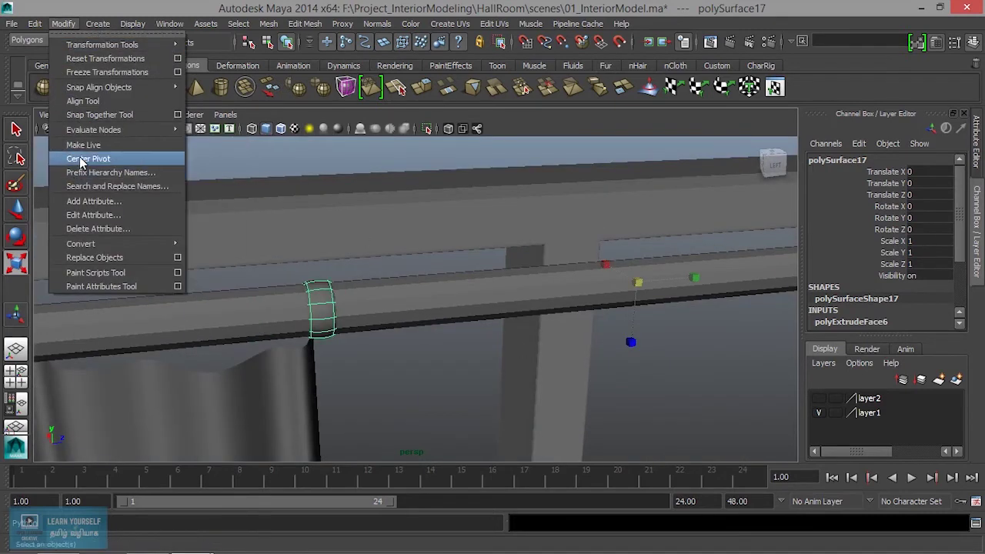
Center the ring's pivot, scale it to 1.2 and slide it left along the rod.
left_click(81, 158)
mouse_move(324, 313)
left_mouse_down()
mouse_move(336, 332)
mouse_move(349, 313)
left_mouse_up()
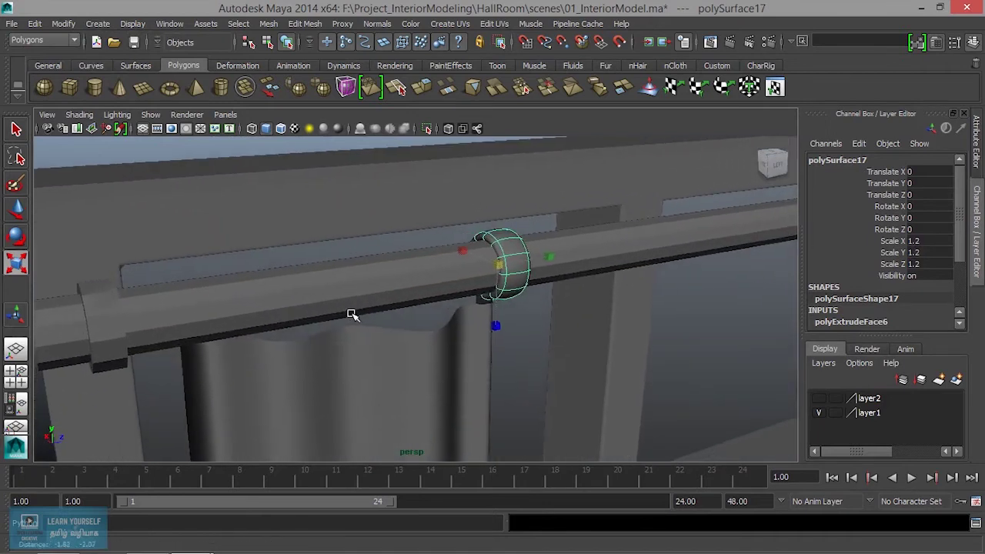
key("w")
left_click_drag(533, 262, 258, 306)
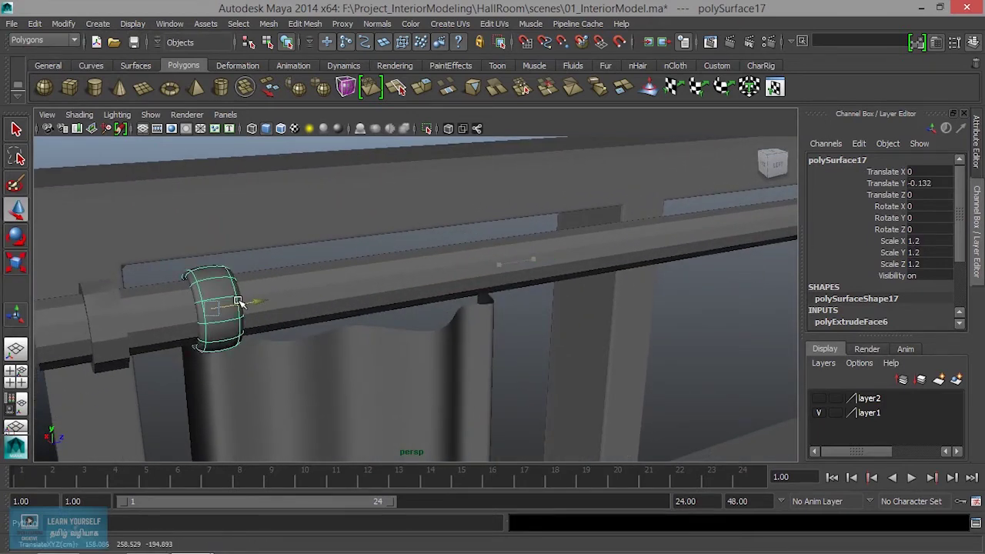
right_click_drag(258, 306, 271, 316, "alt")
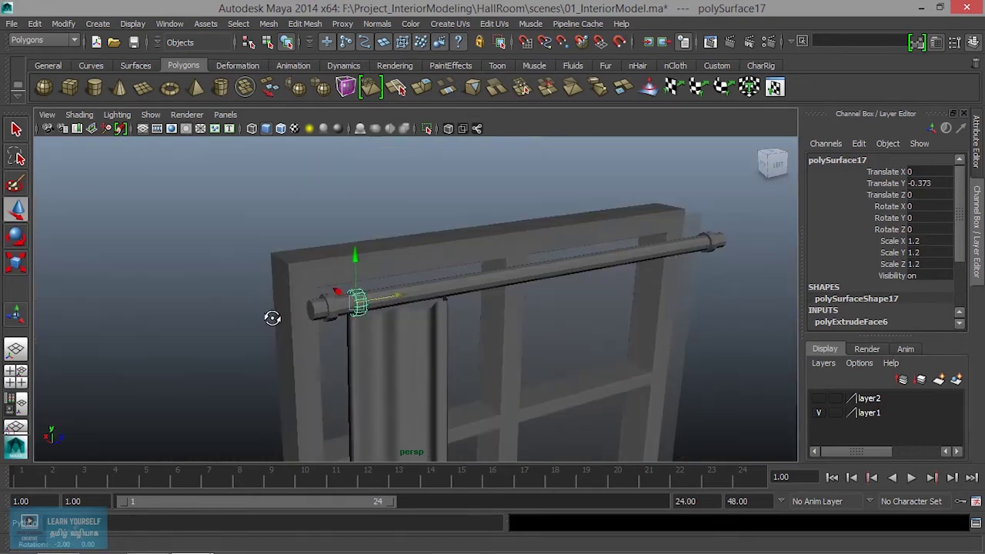
left_click(187, 288)
left_click_drag(187, 288, 209, 345, "alt")
right_click_drag(209, 346, 256, 334, "alt")
left_click_drag(257, 334, 343, 359, "alt")
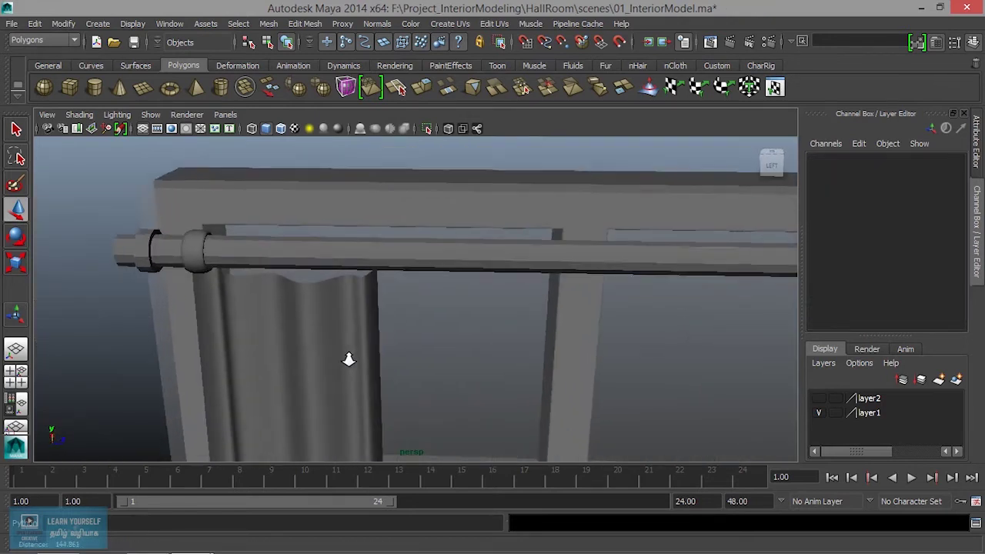
right_click_drag(343, 358, 397, 333, "alt")
Reselect the ring and flatten it vertically to about 0.725 in Y.
left_click(411, 282)
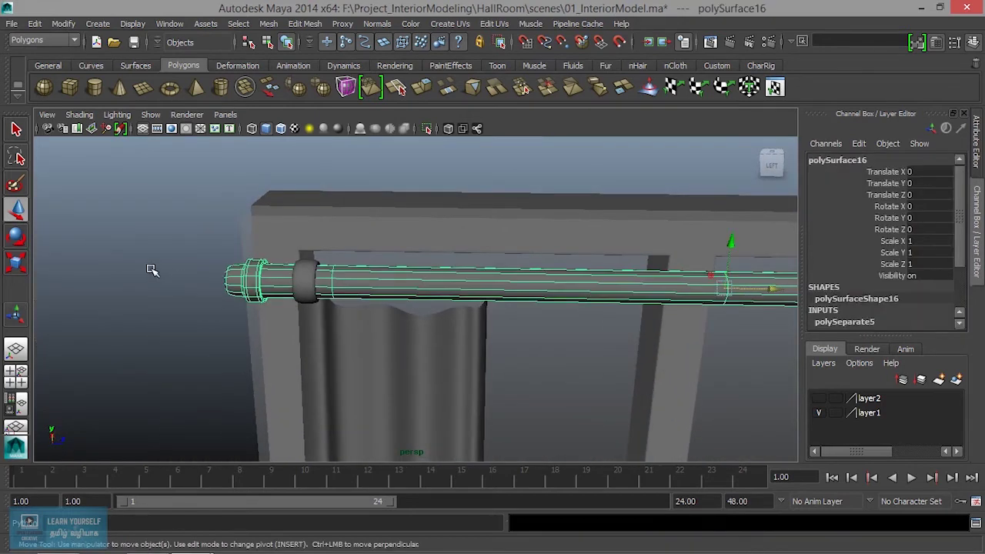
left_click(170, 308)
left_click(298, 297)
middle_click_drag(282, 326, 288, 346, "alt")
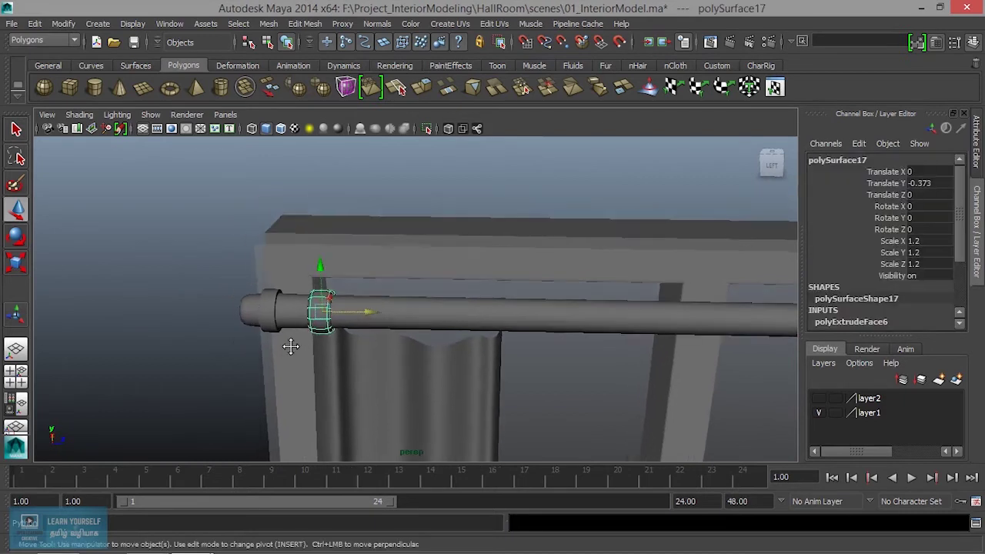
key("r")
left_click_drag(387, 316, 372, 317)
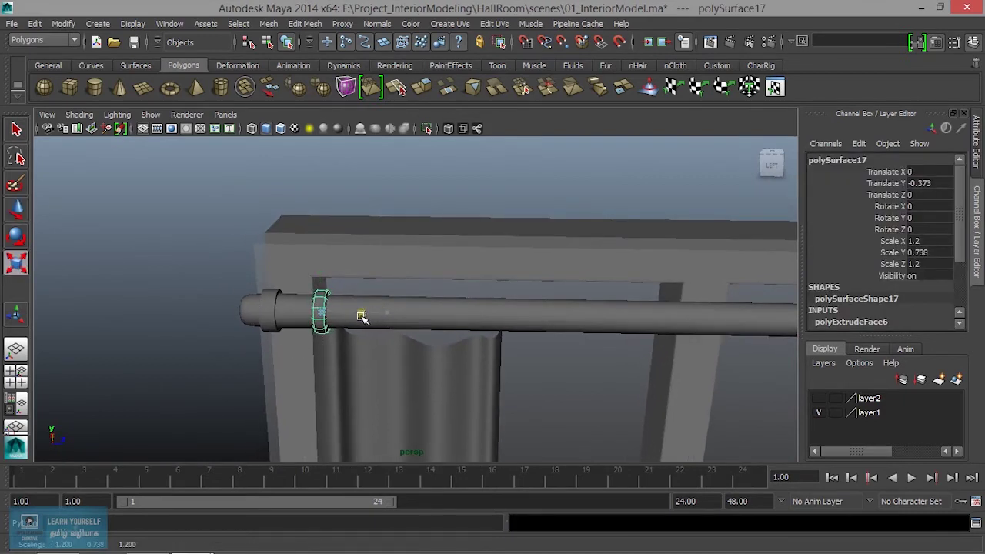
mouse_move(352, 360)
left_mouse_down("alt")
mouse_move(374, 352)
mouse_move(367, 326)
mouse_move(418, 346)
mouse_move(299, 328)
mouse_move(388, 343)
mouse_move(323, 334)
left_mouse_up("alt")
right_click_drag(323, 334, 375, 341, "alt")
mouse_move(455, 344)
left_mouse_down("alt")
mouse_move(446, 275)
mouse_move(441, 285)
left_mouse_up("alt")
right_click(443, 286)
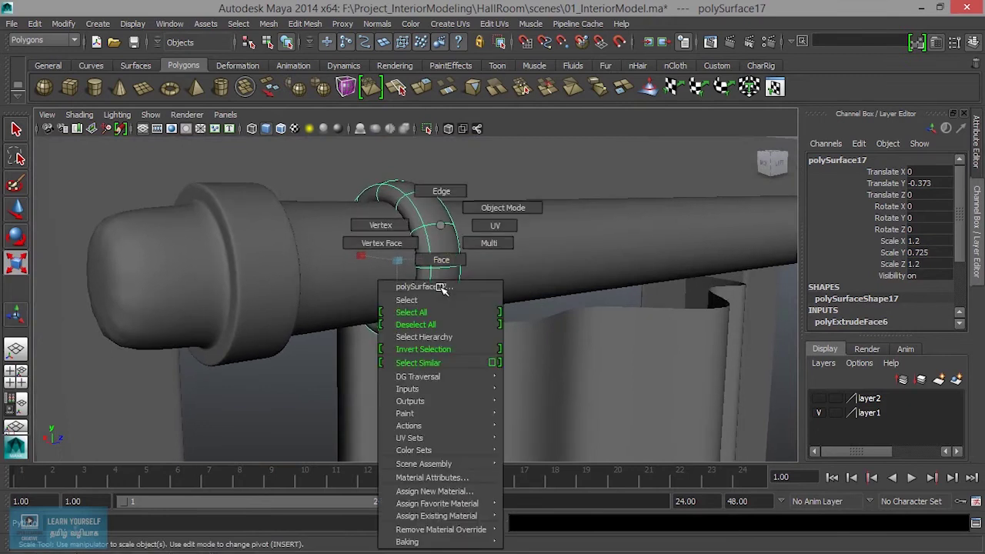
Extrude the ring's bottom face downward into a tab reaching the curtain.
left_click(442, 261)
mouse_move(394, 334)
left_mouse_down("alt")
mouse_move(398, 275)
mouse_move(387, 406)
mouse_move(352, 306)
mouse_move(344, 326)
left_mouse_up("alt")
key("r")
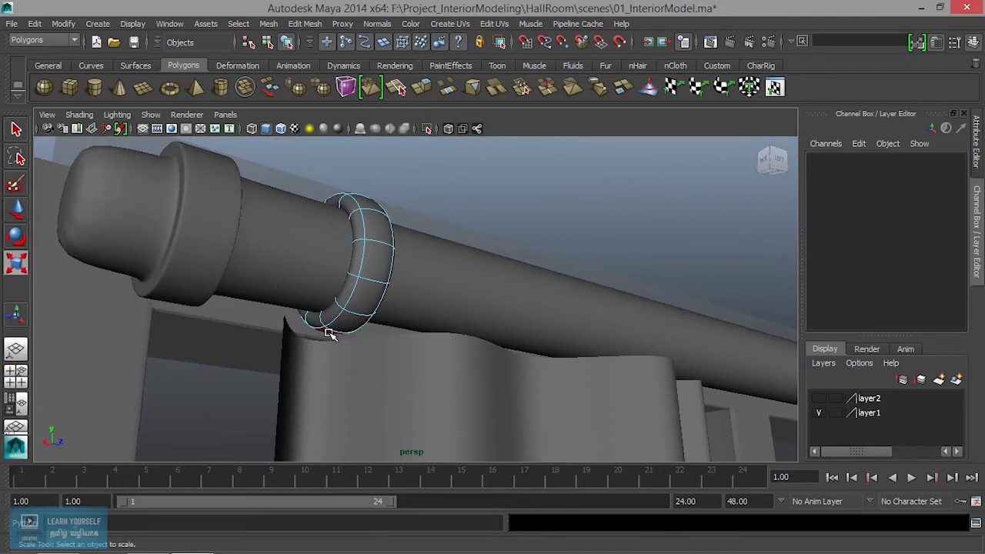
left_click(330, 331)
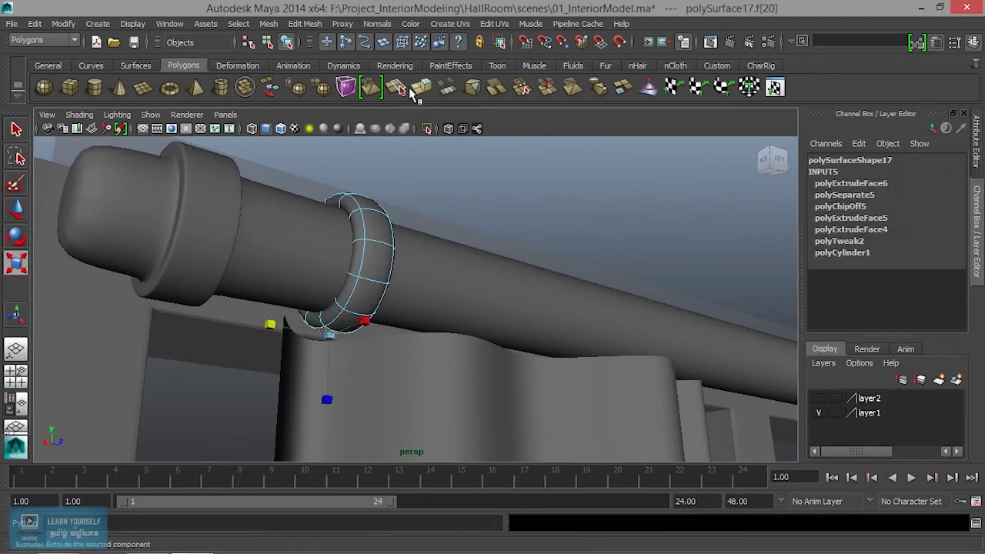
left_click(421, 90)
mouse_move(333, 291)
left_mouse_down()
mouse_move(326, 385)
mouse_move(287, 318)
left_mouse_up()
middle_click_drag(287, 318, 282, 320, "alt")
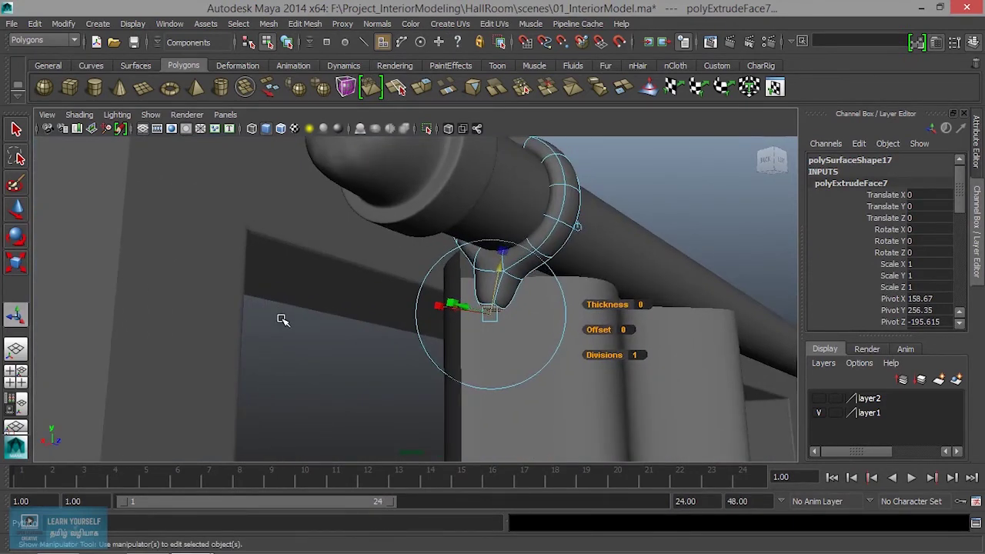
key("Delete")
left_click_drag(408, 352, 409, 347, "alt")
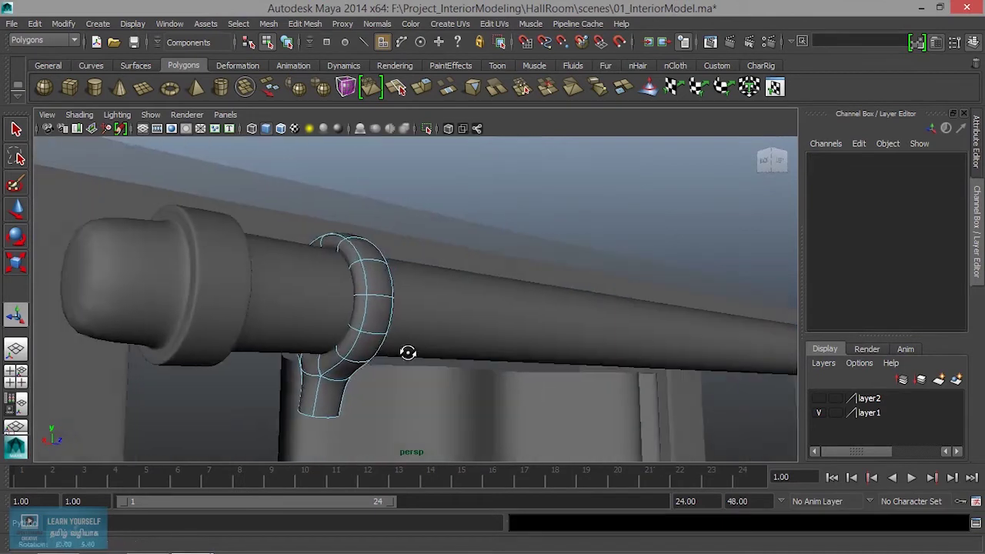
Return to object mode and select the hook ring, trying a Y rotation and undoing it.
right_click_drag(374, 322, 434, 214)
left_click(362, 307)
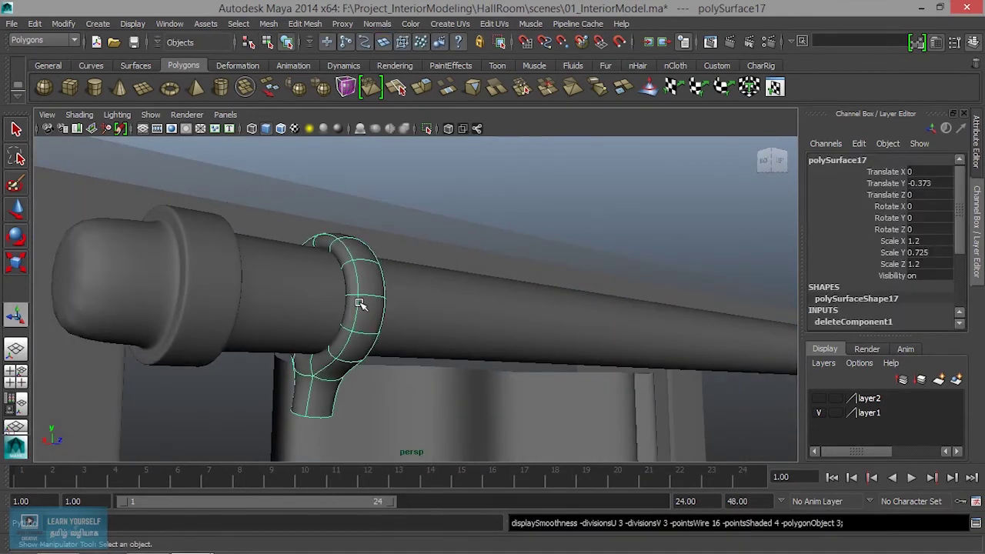
right_click_drag(372, 339, 377, 278, "alt")
left_click(408, 301)
mouse_move(408, 301)
left_mouse_down("alt")
mouse_move(326, 315)
mouse_move(411, 319)
mouse_move(362, 337)
left_mouse_up("alt")
left_click(224, 268)
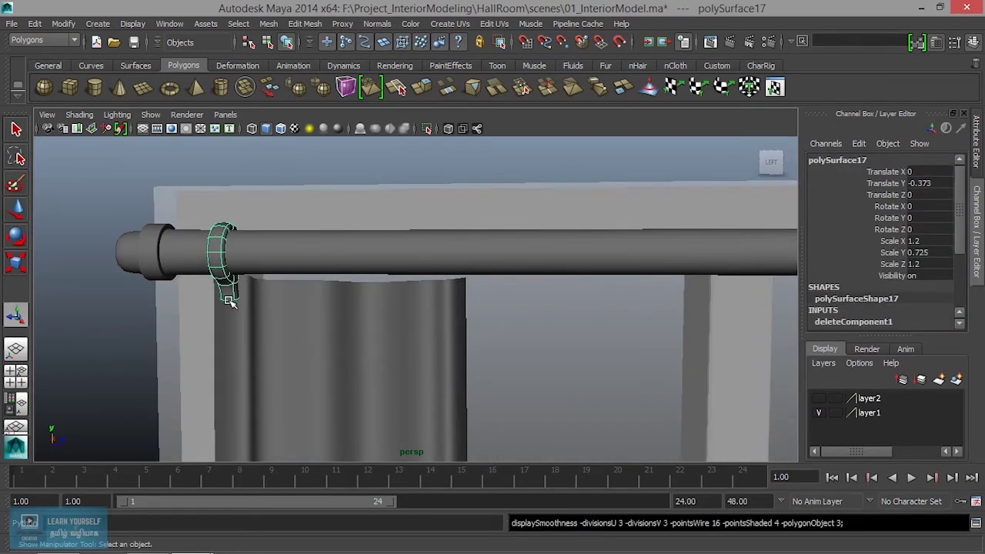
key("e")
left_click_drag(199, 225, 204, 242)
mouse_move(347, 329)
left_mouse_down("alt")
mouse_move(275, 337)
mouse_move(314, 323)
mouse_move(270, 321)
mouse_move(358, 328)
left_mouse_up("alt")
key("ctrl+z")
key("q")
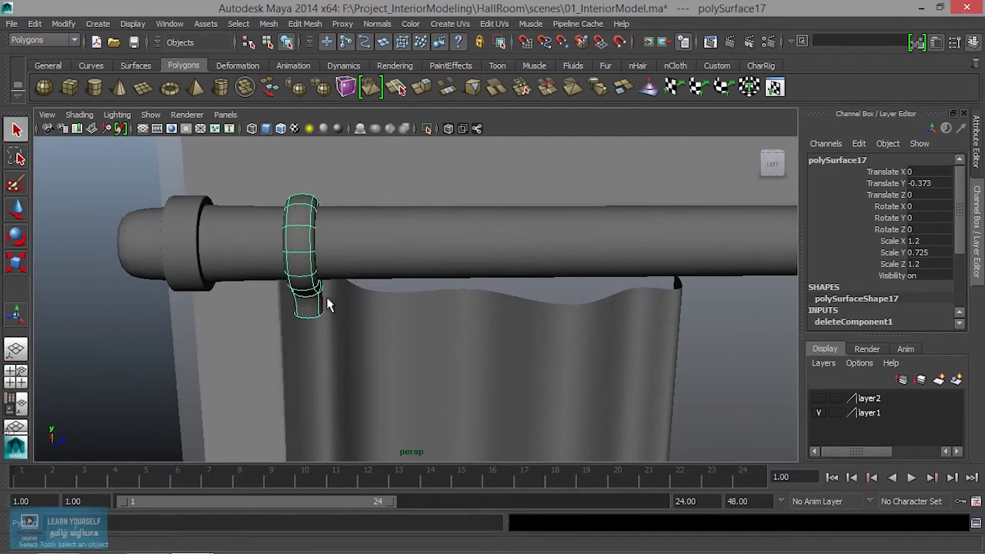
Duplicate the hook ring and slide the copies right along the rod.
key("ctrl+d")
key("w")
left_click_drag(363, 243, 685, 250)
key("ctrl+d")
key("ctrl+d")
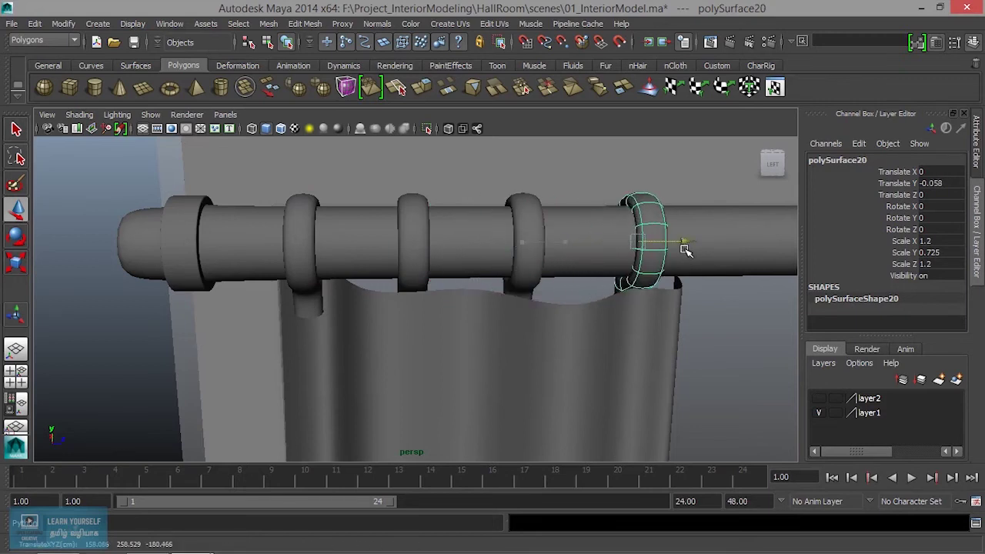
Turn the right hook ring to Y rotation -13.466, then select the middle ring and the curtain.
key("e")
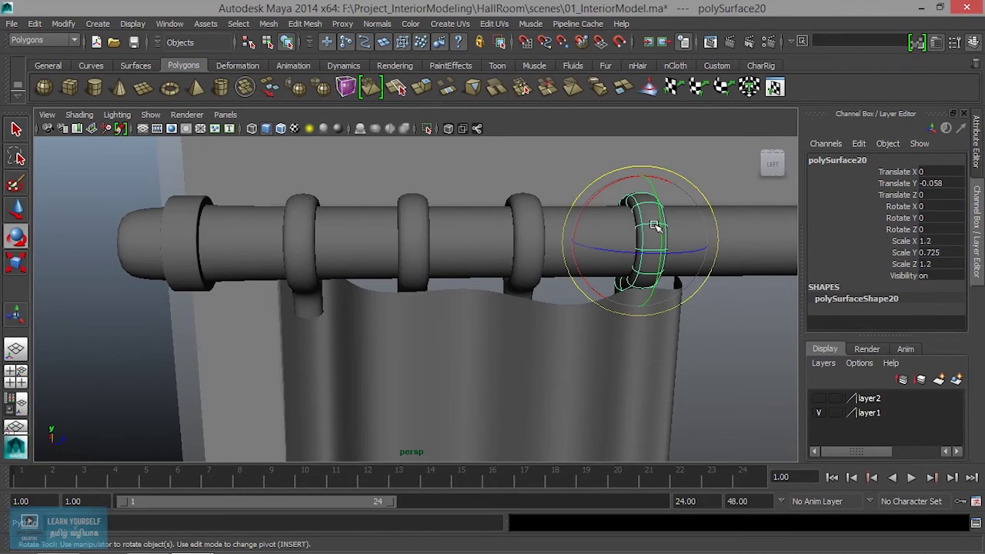
left_click_drag(660, 231, 654, 202)
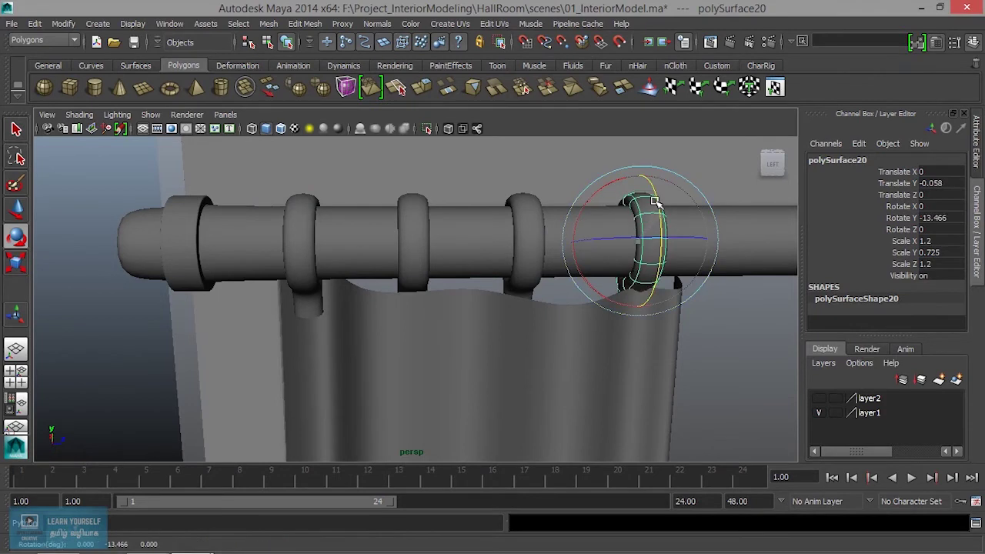
left_click(531, 242)
left_click(348, 315)
Pull a curtain top vertex up to the left hook ring, then return the curtain to Object Mode.
right_click_drag(327, 240, 271, 240)
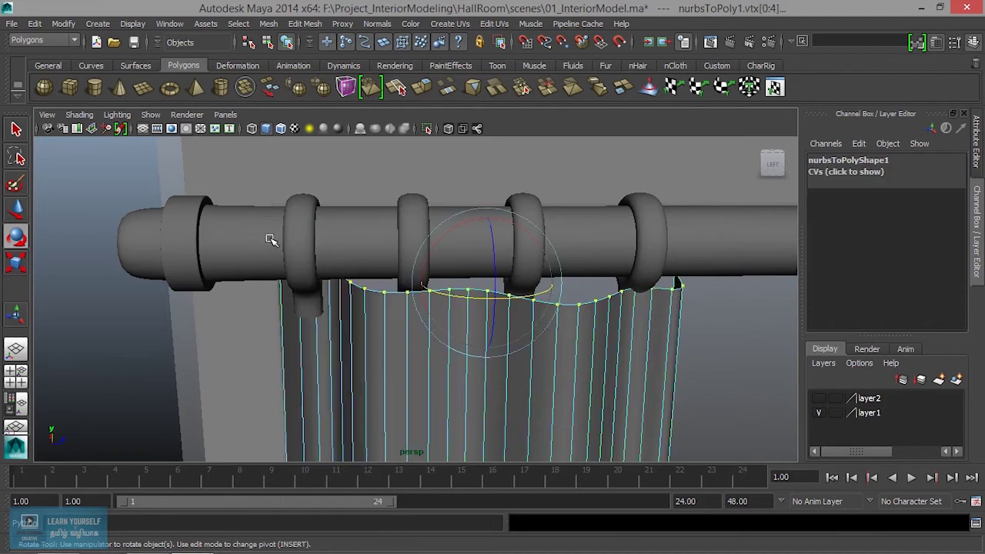
left_click(316, 272)
key("w")
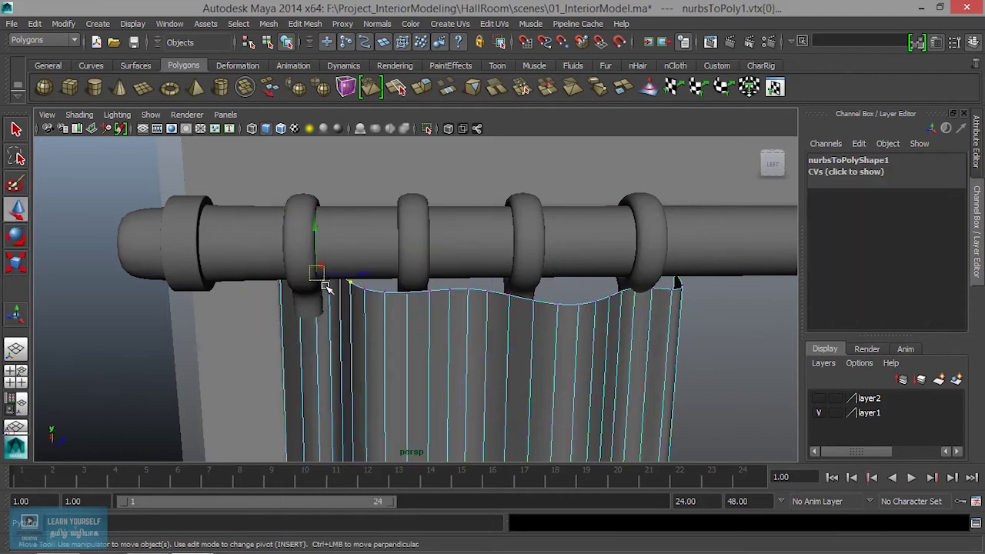
left_click_drag(319, 275, 244, 316, "alt")
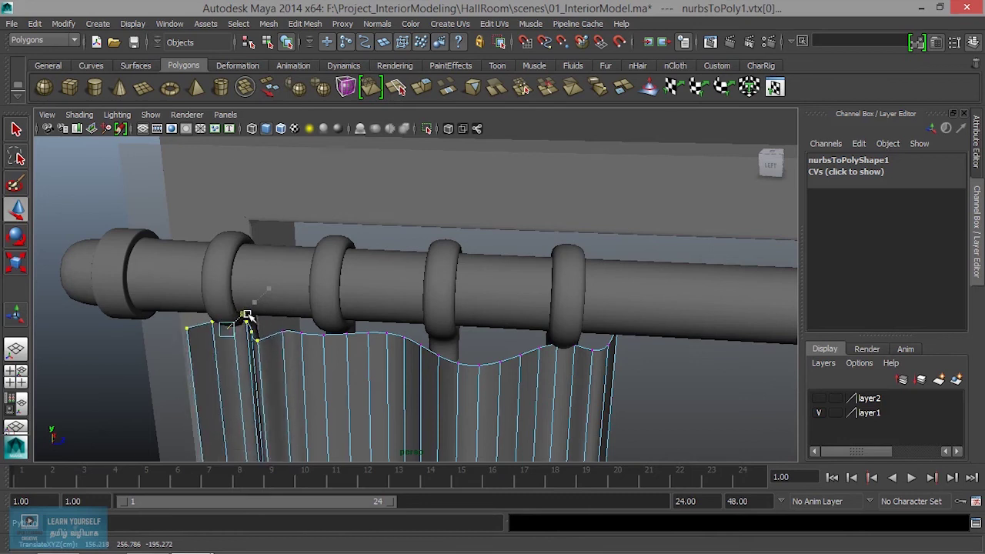
left_click_drag(242, 359, 266, 301, "alt")
mouse_move(275, 257)
left_mouse_down()
mouse_move(271, 242)
mouse_move(293, 290)
mouse_move(330, 308)
left_mouse_up()
right_click(355, 226)
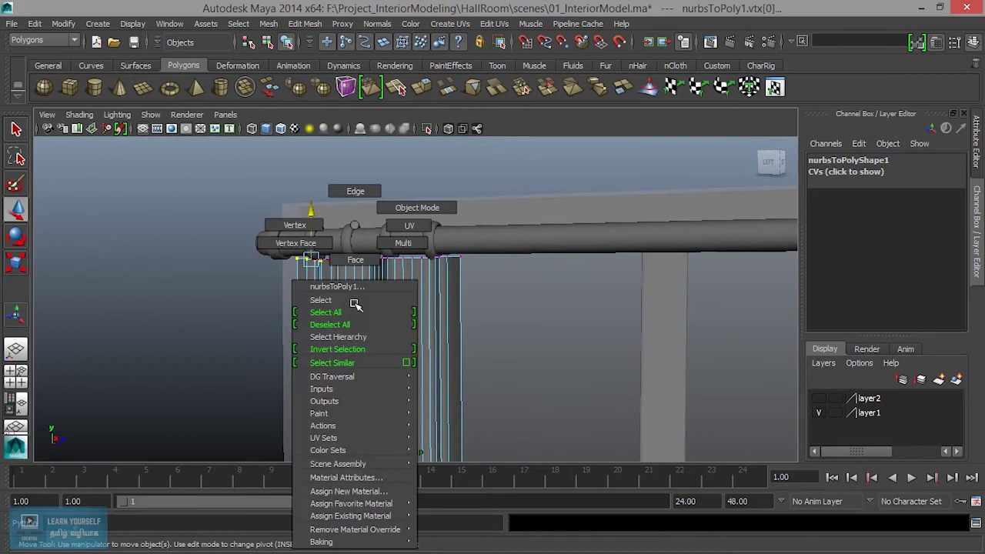
left_click(418, 208)
scroll(443, 217, "down", 4)
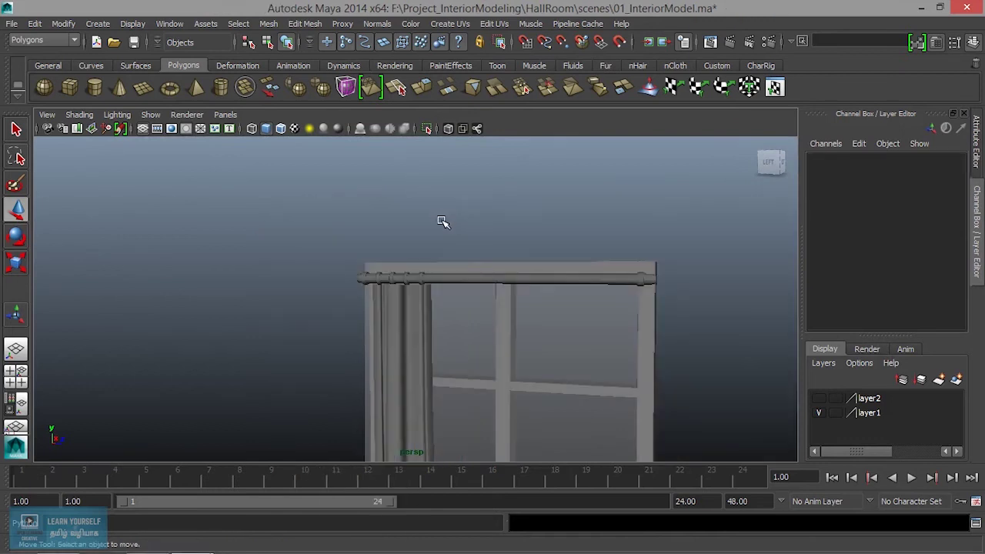
Turn layer2's visibility back on to reveal the room's walls and floor.
scroll(428, 150, "up", 3)
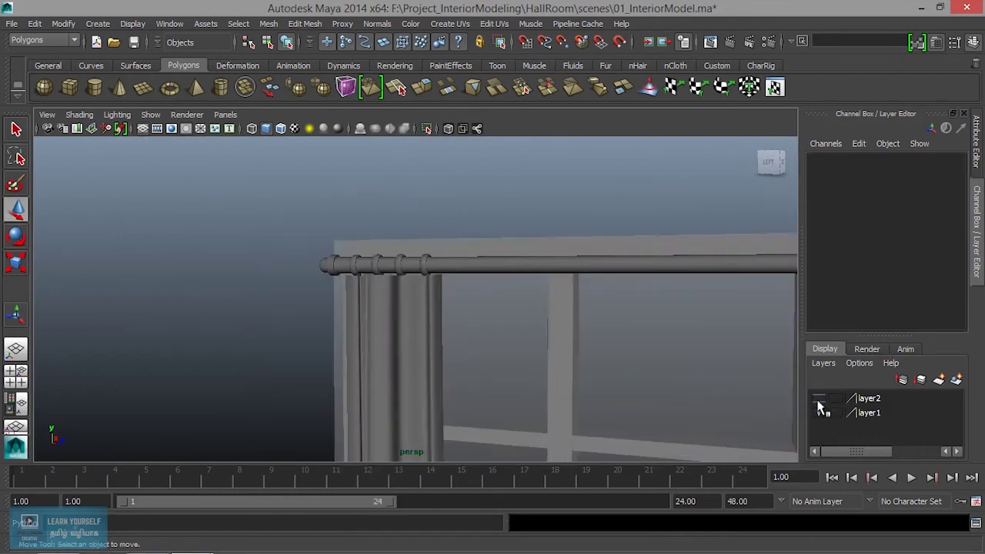
left_click(818, 398)
left_click(818, 413)
scroll(539, 366, "down", 3)
scroll(478, 270, "down", 2)
scroll(458, 277, "down", 2)
Tumble around the room to frame the curtained window and marquee-select the curtain.
mouse_move(458, 277)
left_mouse_down("alt")
mouse_move(398, 297)
mouse_move(405, 310)
mouse_move(457, 281)
mouse_move(466, 383)
left_mouse_up("alt")
left_click_drag(418, 325, 402, 279, "alt")
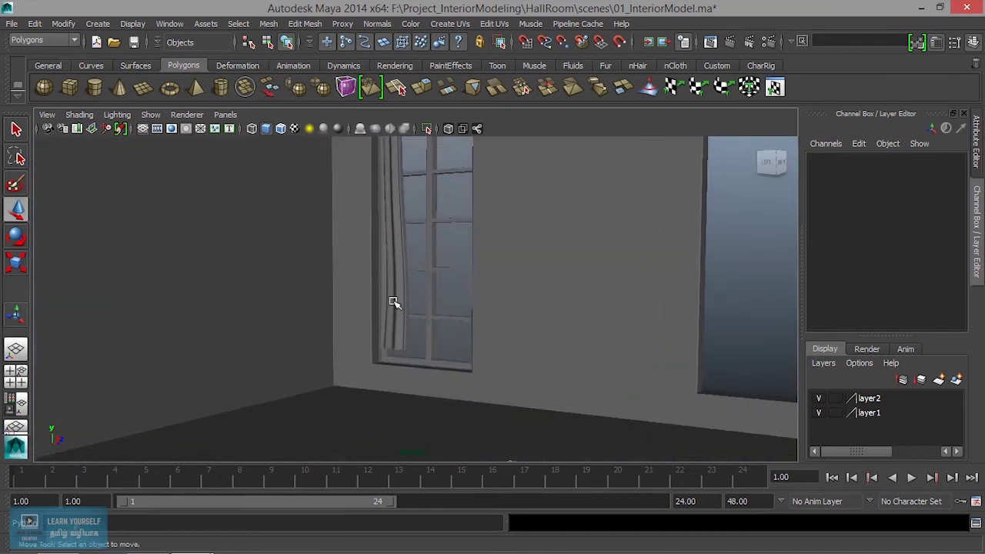
scroll(393, 308, "up", 2)
left_click_drag(390, 336, 407, 244, "alt")
scroll(431, 285, "up", 2)
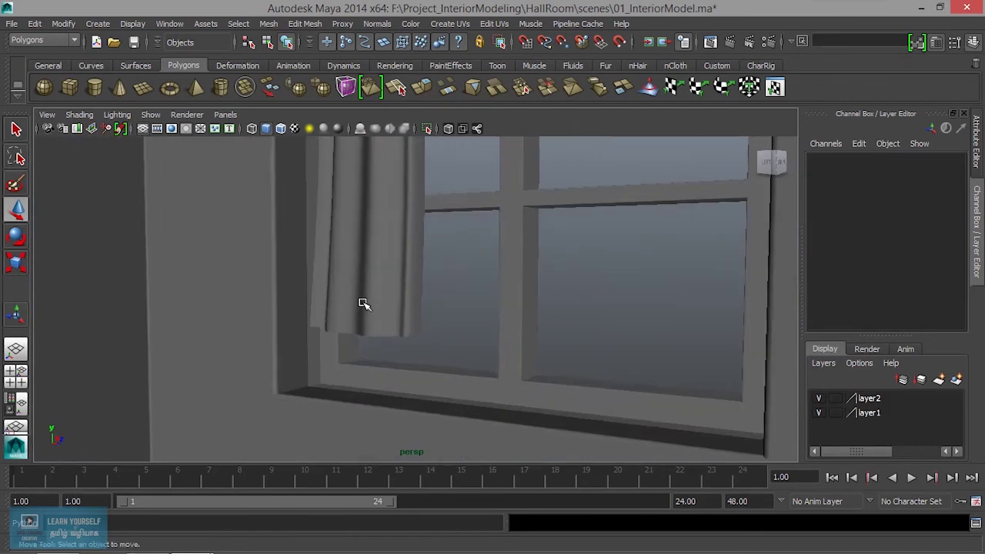
scroll(362, 307, "down", 3)
mouse_move(361, 308)
left_mouse_down("alt")
mouse_move(392, 370)
mouse_move(444, 315)
mouse_move(463, 318)
left_mouse_up("alt")
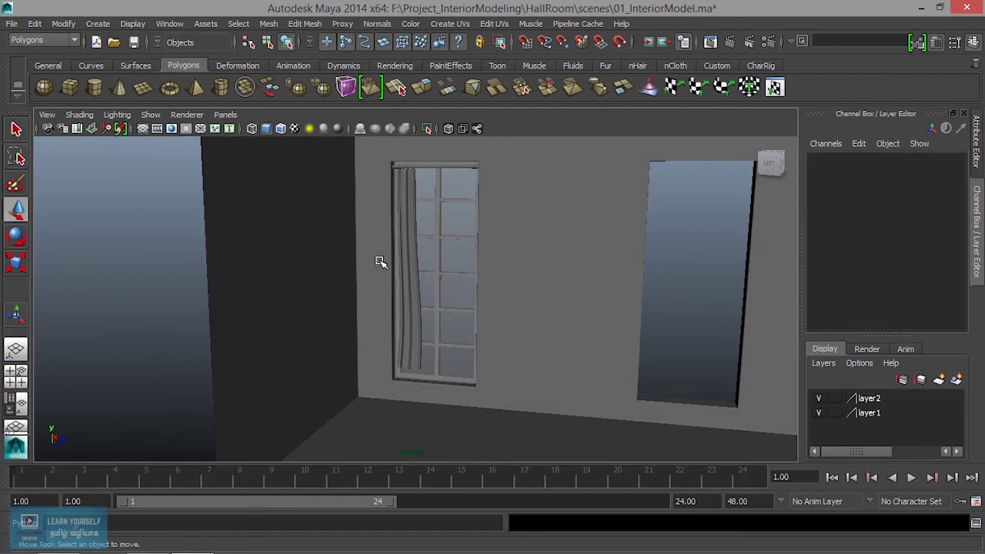
scroll(458, 295, "up", 2)
mouse_move(457, 295)
left_mouse_down("alt")
mouse_move(440, 359)
mouse_move(451, 308)
left_mouse_up("alt")
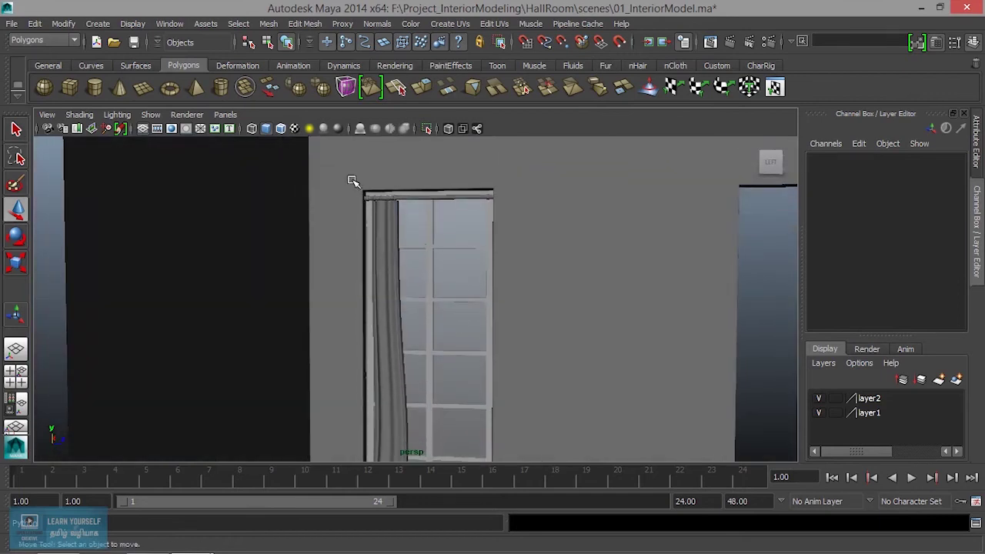
left_click_drag(547, 378, 547, 378)
scroll(506, 395, "down", 5)
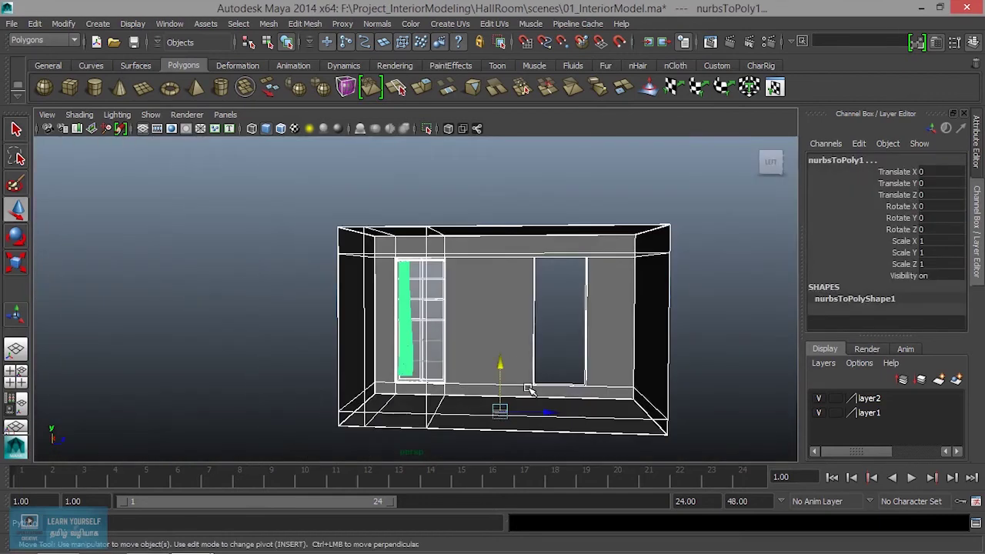
Group the curtain together with its window frame.
scroll(477, 385, "up", 3)
scroll(460, 373, "down", 2)
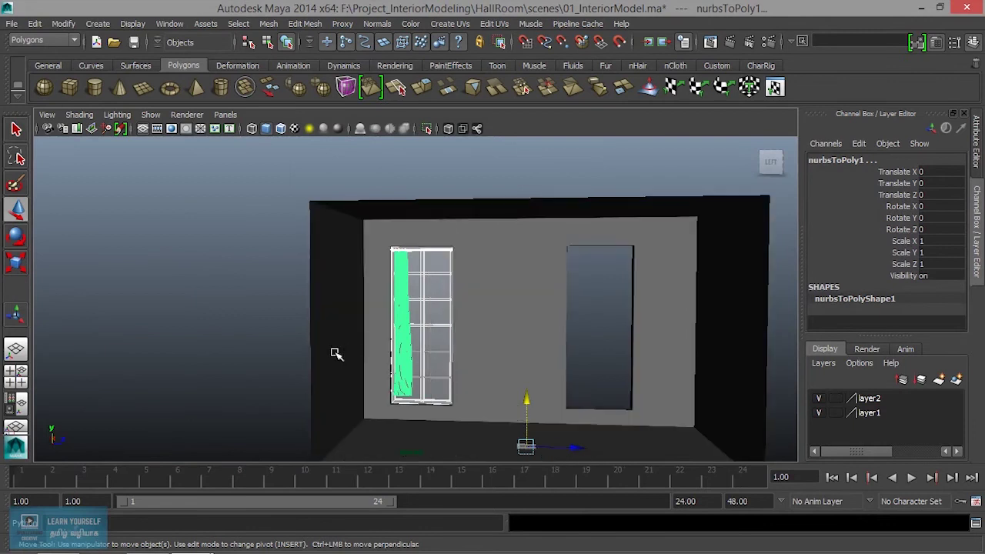
left_click_drag(337, 352, 336, 352, "alt")
scroll(454, 382, "up", 3)
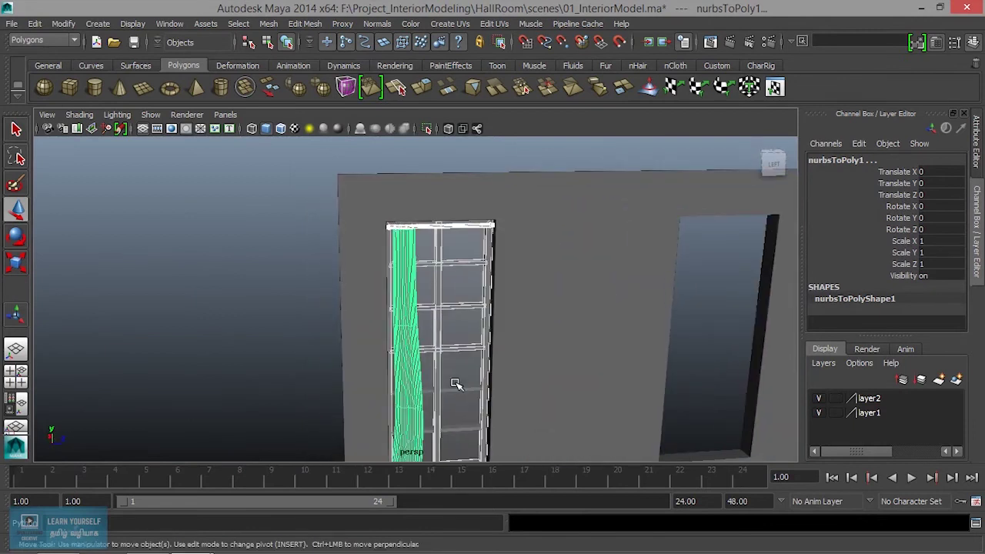
key("ctrl+g")
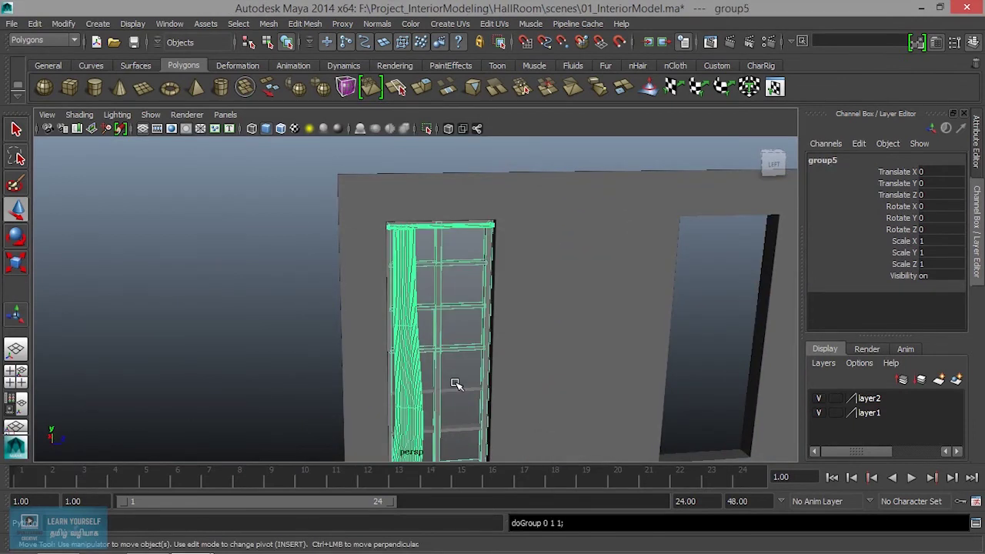
Duplicate the group as group6, centre its pivot, and start moving it along Z.
key("ctrl+g")
left_click(69, 25)
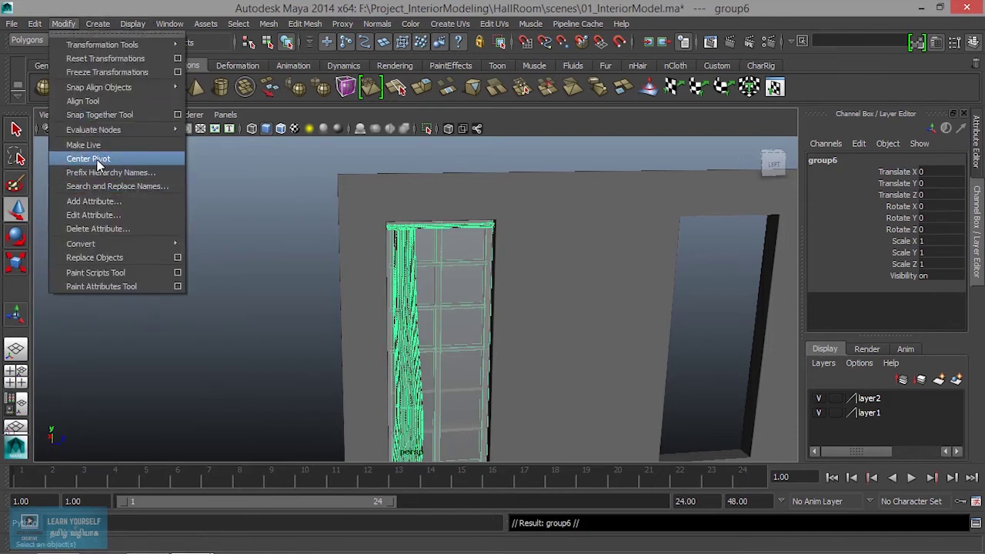
left_click(99, 159)
mouse_move(567, 334)
left_mouse_down("alt")
mouse_move(367, 288)
mouse_move(503, 310)
mouse_move(572, 286)
mouse_move(619, 283)
mouse_move(624, 292)
mouse_move(572, 308)
mouse_move(227, 291)
mouse_move(221, 251)
mouse_move(413, 352)
mouse_move(481, 363)
left_mouse_up("alt")
In side view, slide group6 along Z to 264.357 to fit the second opening.
key("space")
key("space")
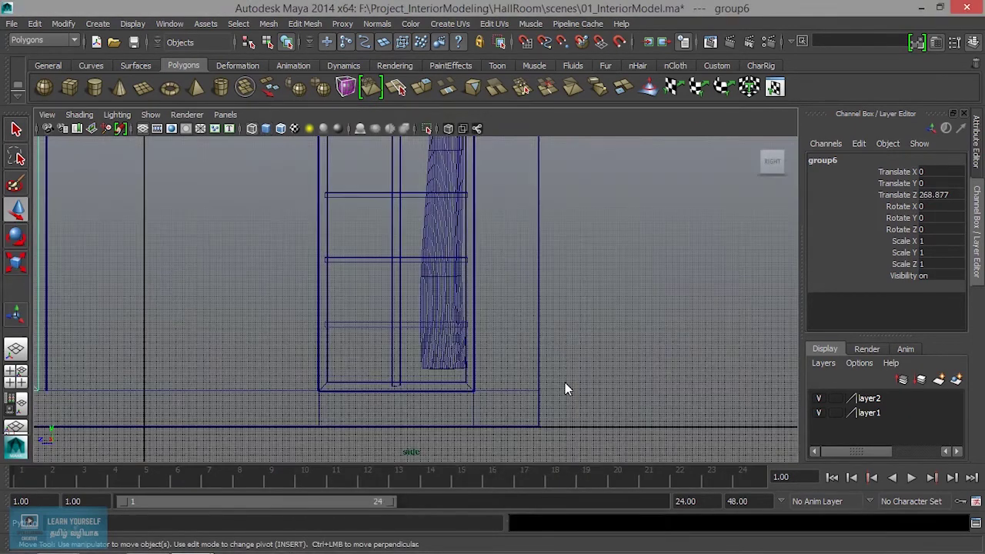
scroll(435, 341, "up", 2)
scroll(435, 341, "up", 2)
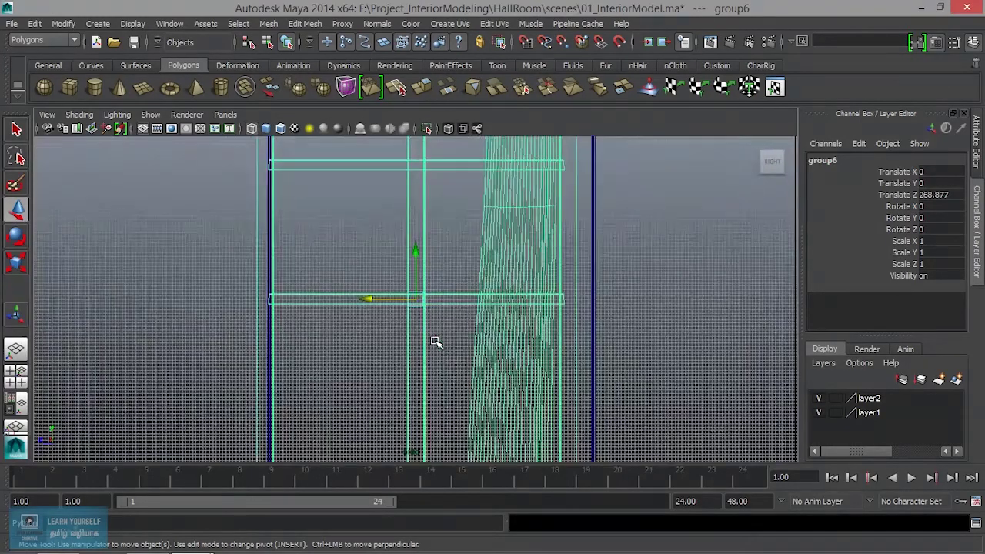
left_click_drag(365, 299, 385, 299)
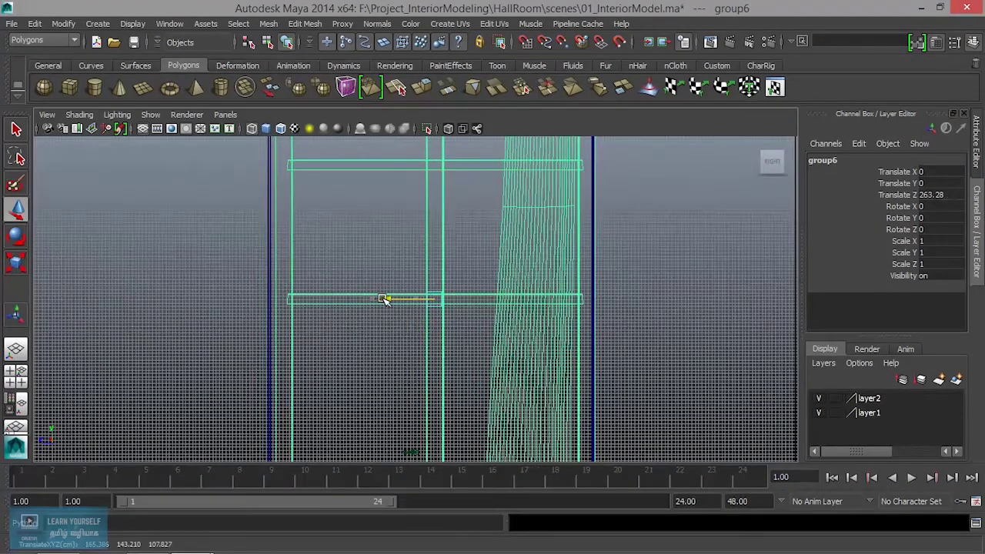
left_click_drag(385, 299, 380, 300)
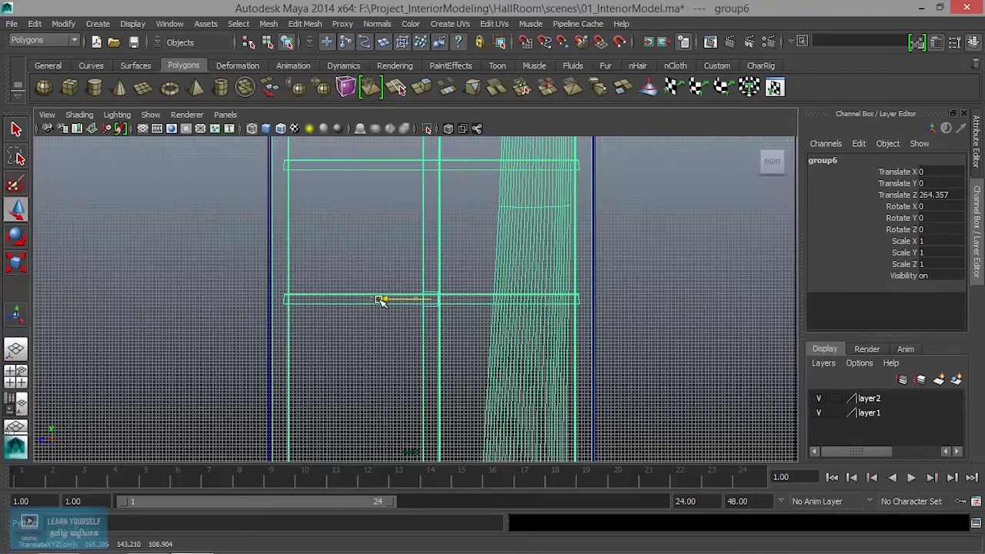
scroll(383, 304, "down", 2)
scroll(389, 313, "down", 2)
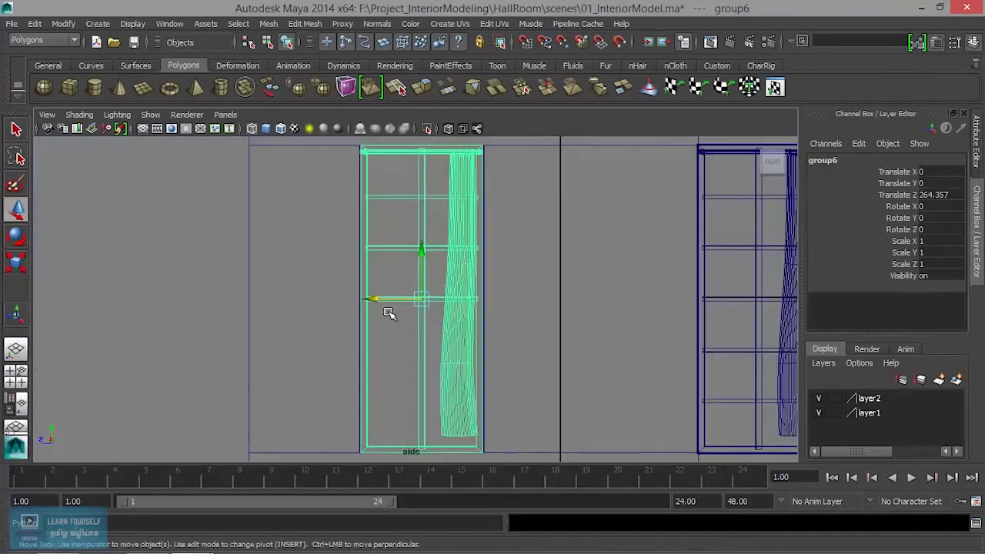
key("space")
key("space")
mouse_move(497, 248)
left_mouse_down("alt")
mouse_move(487, 305)
mouse_move(575, 304)
left_mouse_up("alt")
key("space")
key("space")
Select the second curtain's vertices and shift its middle vertex row left.
left_click(651, 277)
scroll(574, 303, "up", 3)
middle_click_drag(506, 378, 522, 304, "alt")
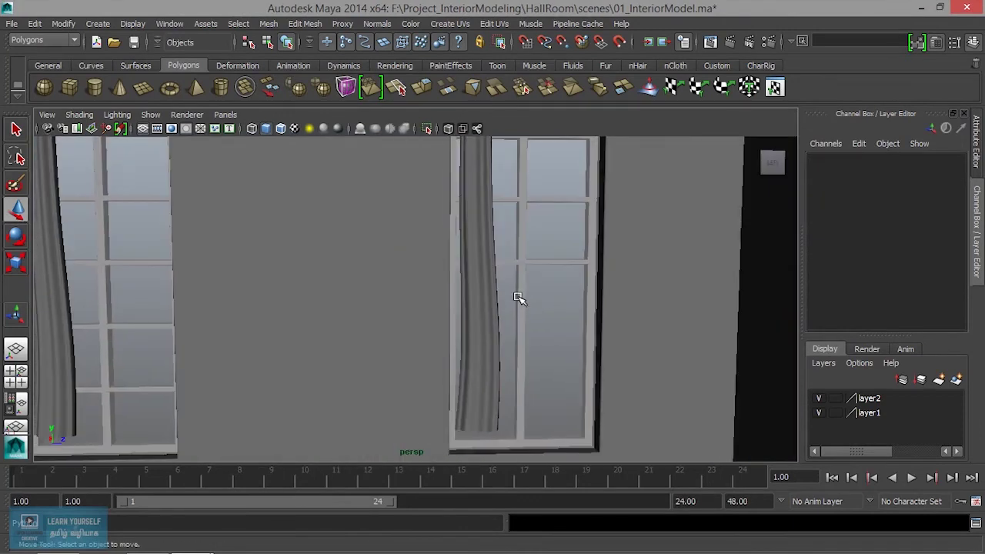
left_click(483, 285)
scroll(485, 298, "up", 3)
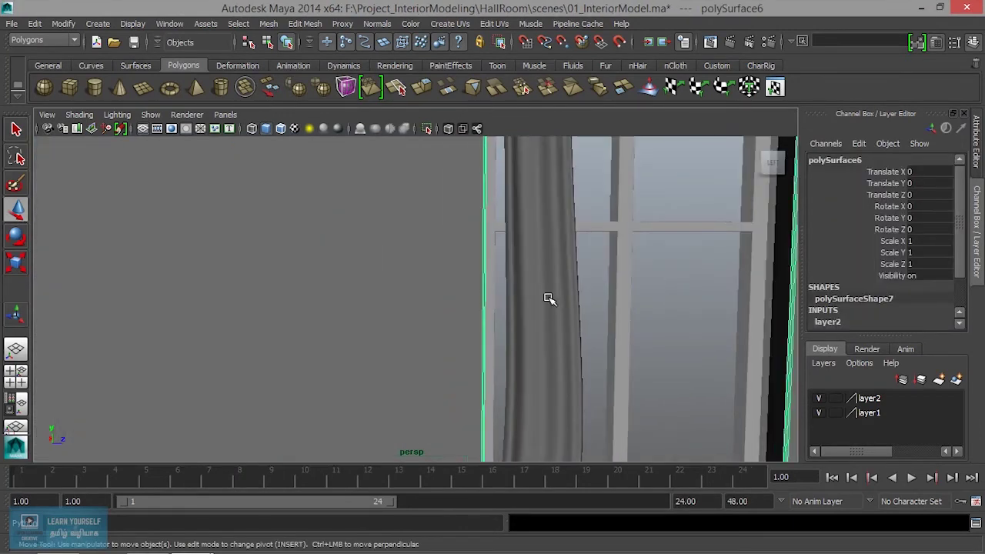
left_click(552, 305)
middle_click_drag(554, 312, 473, 280, "alt")
mouse_move(473, 225)
right_mouse_down()
mouse_move(475, 273)
mouse_move(429, 248)
right_mouse_up()
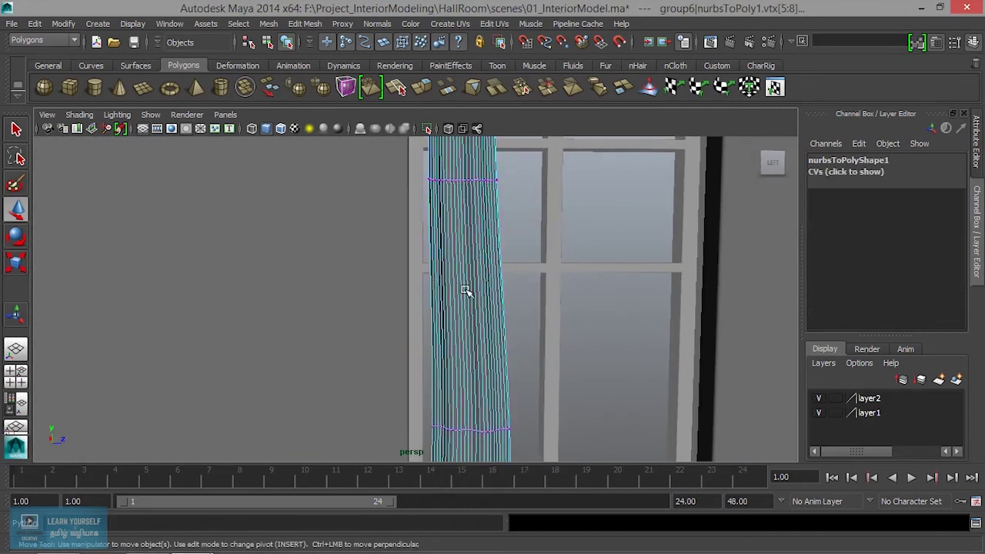
left_click_drag(400, 442, 462, 461)
scroll(475, 359, "down", 3)
mouse_move(385, 305)
left_mouse_down()
mouse_move(495, 351)
mouse_move(470, 336)
left_mouse_up()
left_click_drag(400, 377, 449, 394)
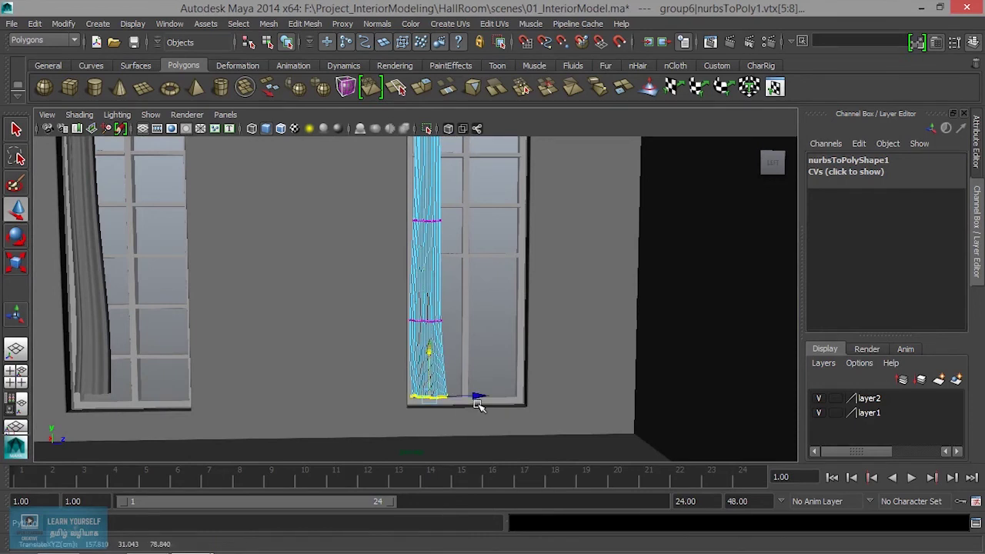
left_click(391, 223)
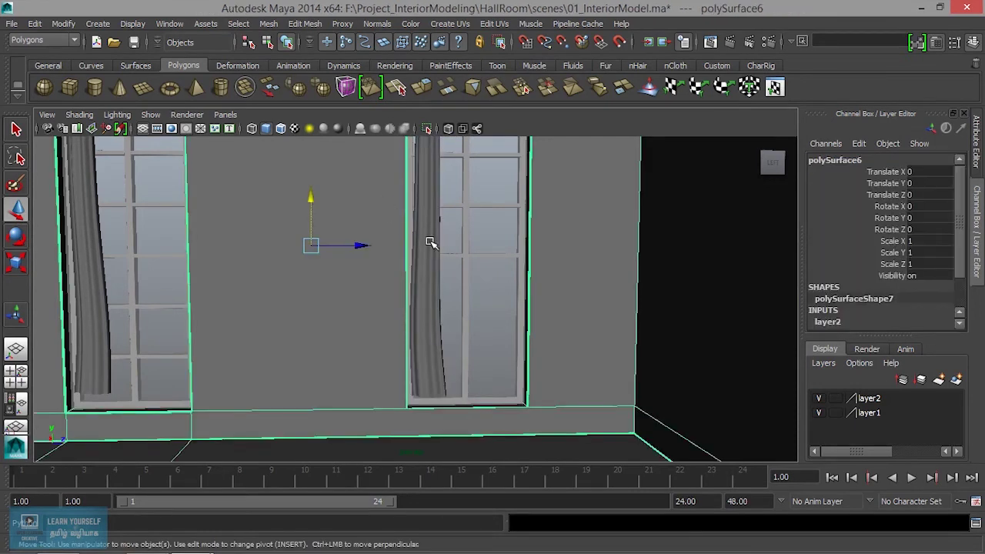
Scale the second curtain's upper and middle vertex rows wider, then select the bottom row.
scroll(428, 277, "up", 3)
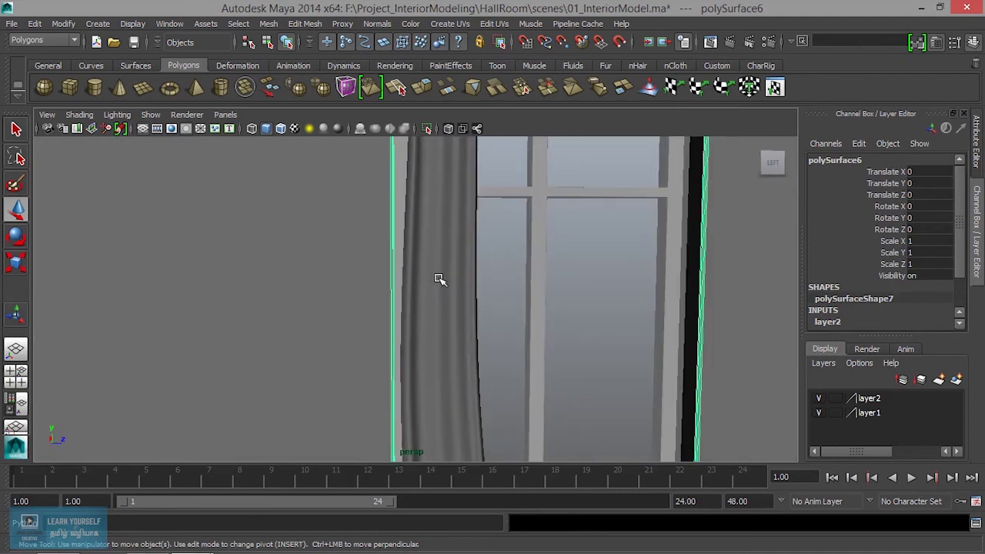
left_click(443, 270)
right_click(445, 266)
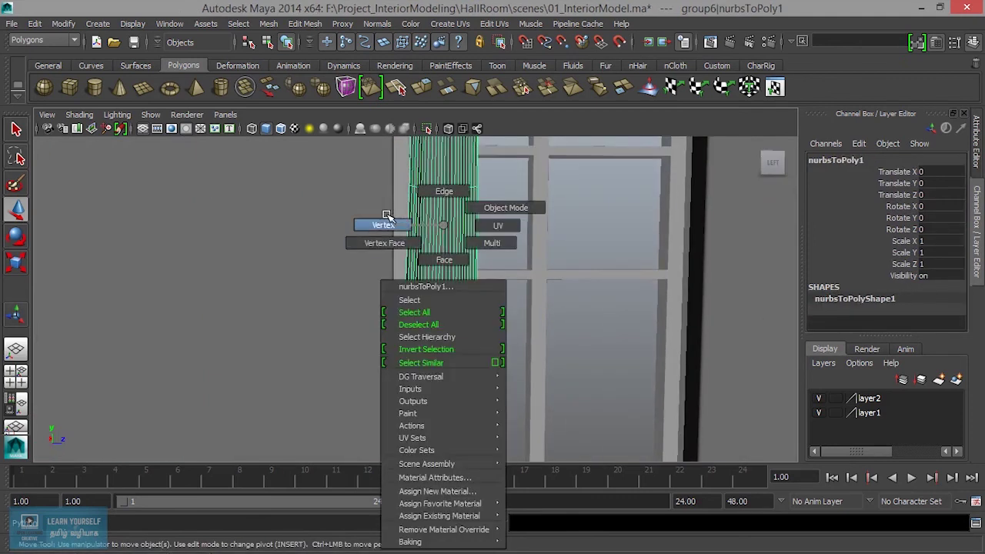
left_click(393, 224)
left_click_drag(400, 154, 495, 208)
mouse_move(400, 231)
left_mouse_down()
mouse_move(488, 280)
mouse_move(530, 259)
left_mouse_up()
key("r")
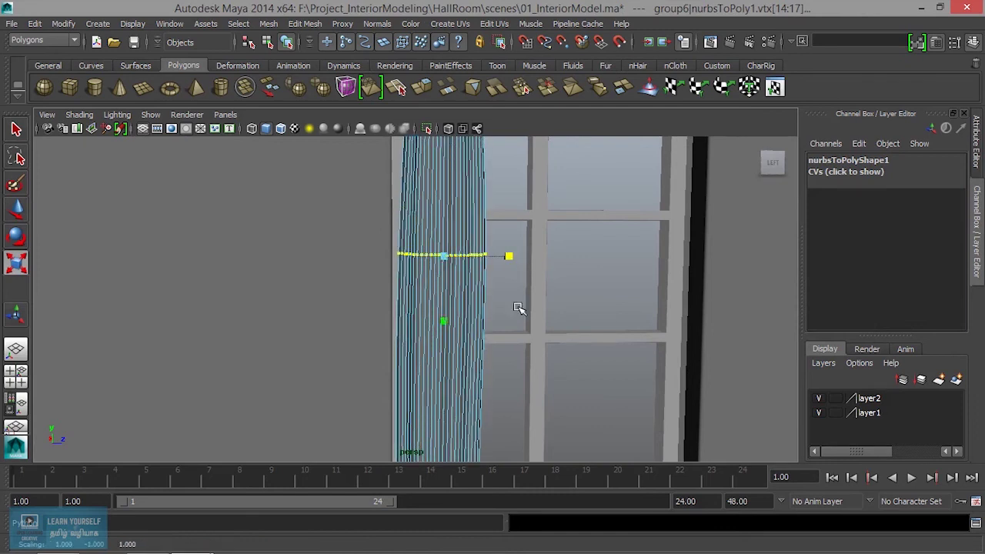
middle_click_drag(521, 305, 501, 210, "alt")
scroll(477, 254, "down", 3)
scroll(455, 239, "down", 2)
mouse_move(445, 212)
left_mouse_down()
mouse_move(501, 211)
mouse_move(479, 273)
left_mouse_up()
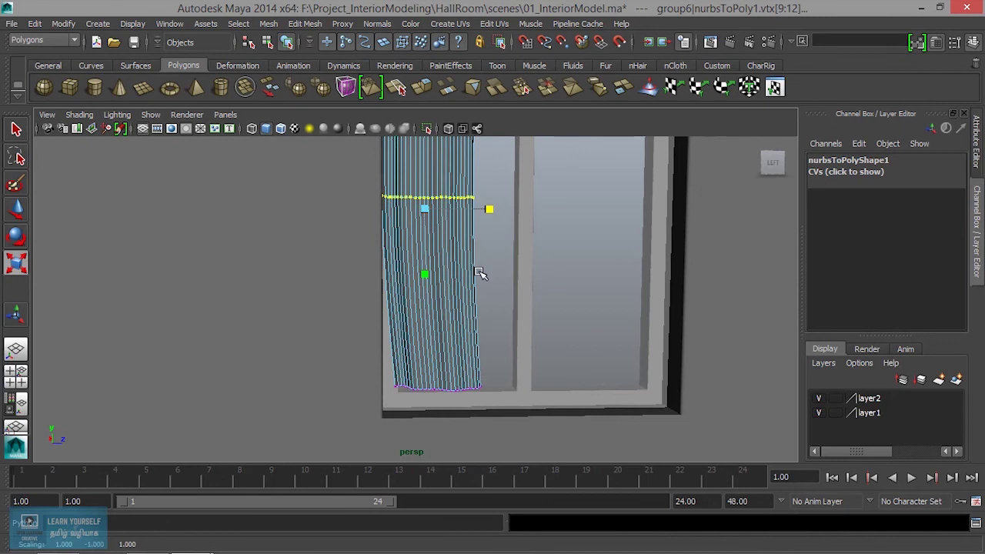
mouse_move(389, 377)
left_mouse_down()
mouse_move(491, 408)
mouse_move(514, 394)
left_mouse_up()
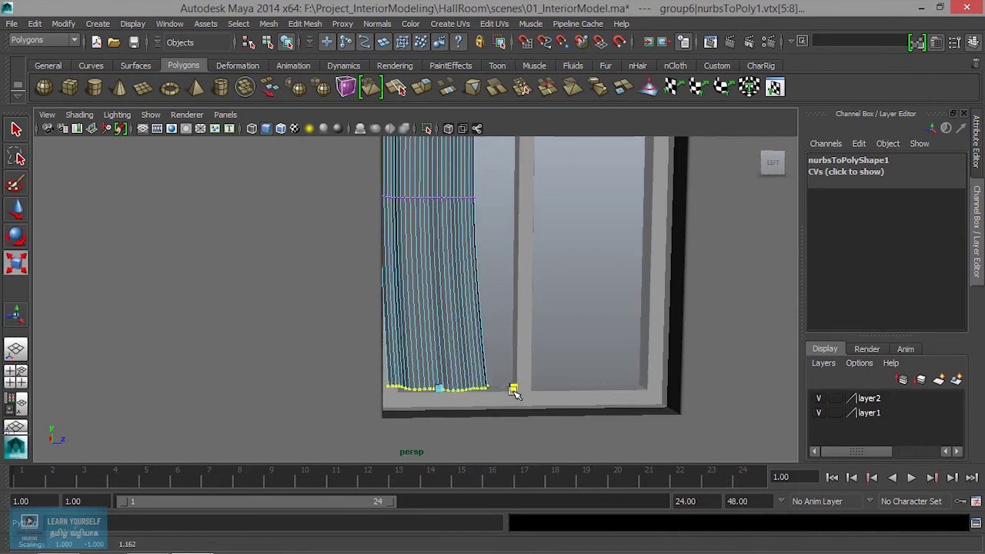
Clear the selection and orbit to a frontal view of the reshaped curtain's wall.
scroll(500, 396, "down", 5)
scroll(457, 308, "up", 4)
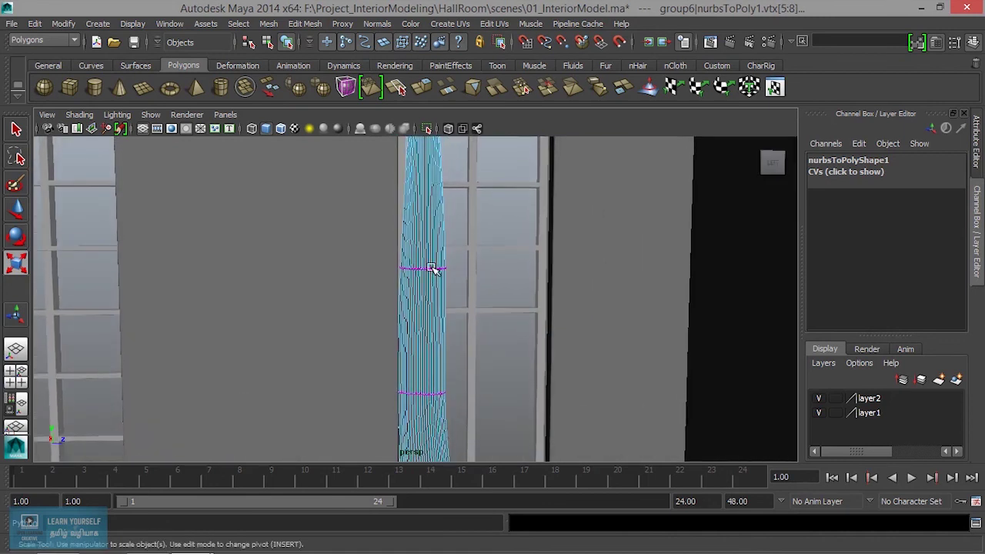
scroll(439, 363, "down", 3)
middle_click_drag(439, 363, 436, 294, "alt")
right_click_drag(431, 223, 478, 205)
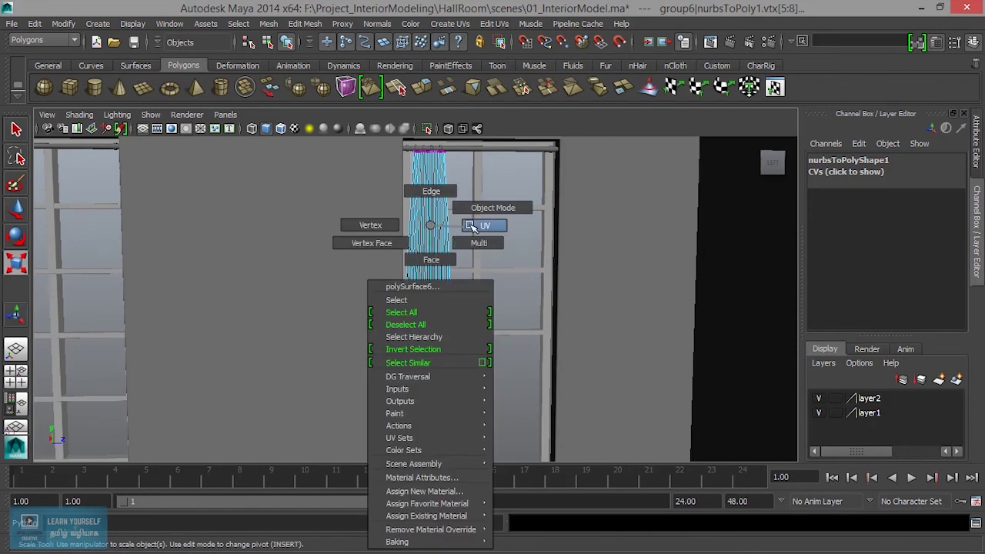
scroll(471, 285, "down", 4)
left_click(664, 292)
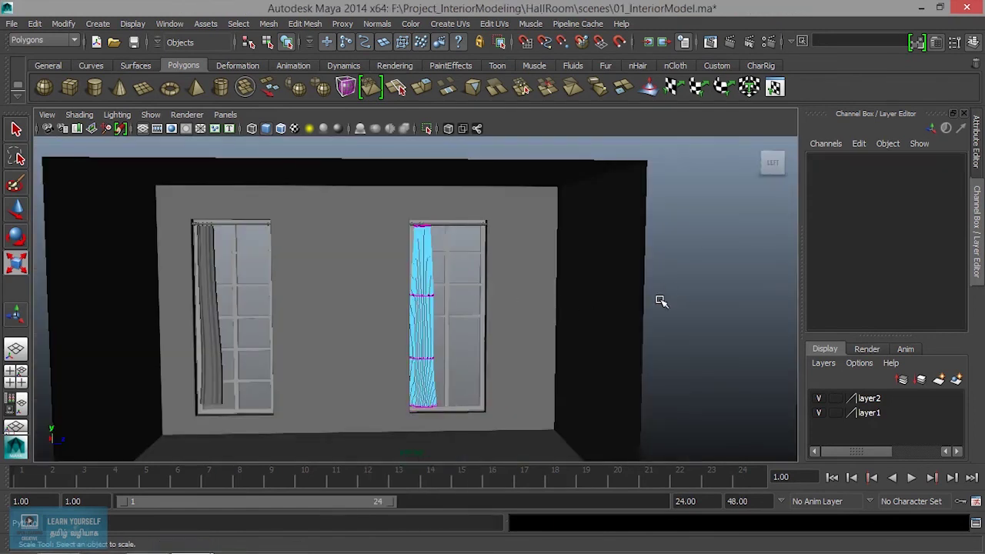
scroll(626, 357, "down", 4)
left_click_drag(626, 356, 438, 354, "alt")
scroll(535, 393, "up", 4)
left_click_drag(536, 393, 439, 279, "alt")
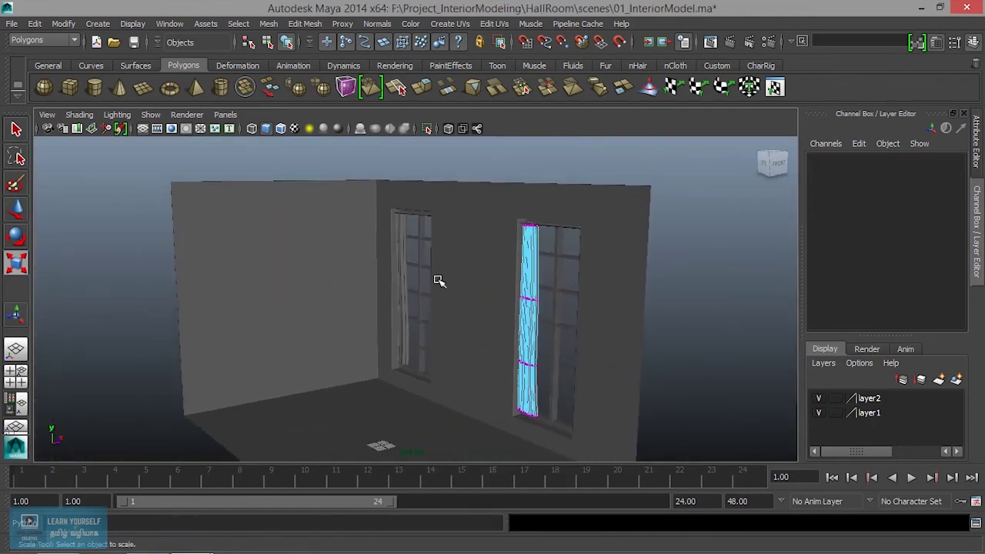
right_click(439, 256)
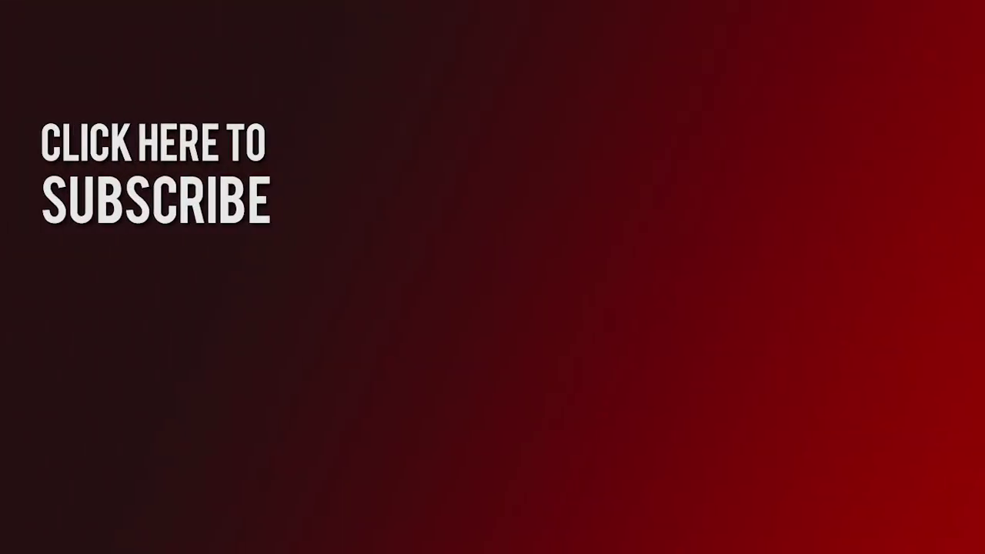